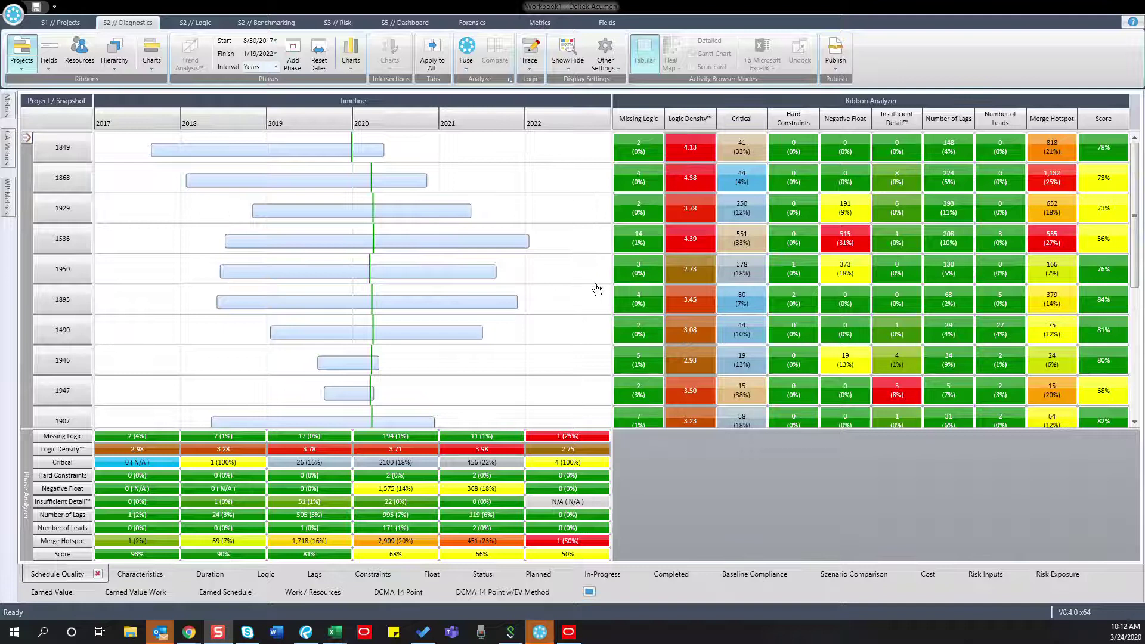
Step: Look over the timelines and schedule quality metrics of all projects in the Ribbon Analyzer
mouse_move(1140, 176)
mouse_down()
mouse_move(1137, 315)
mouse_move(1140, 157)
mouse_up()
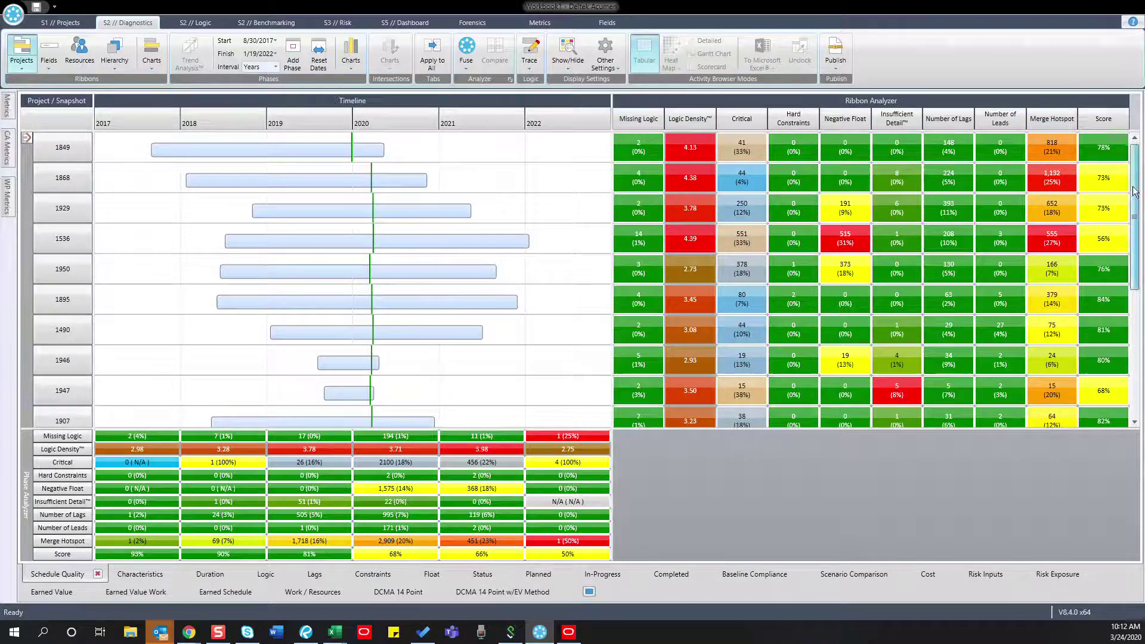
scroll(1127, 297, down, 3)
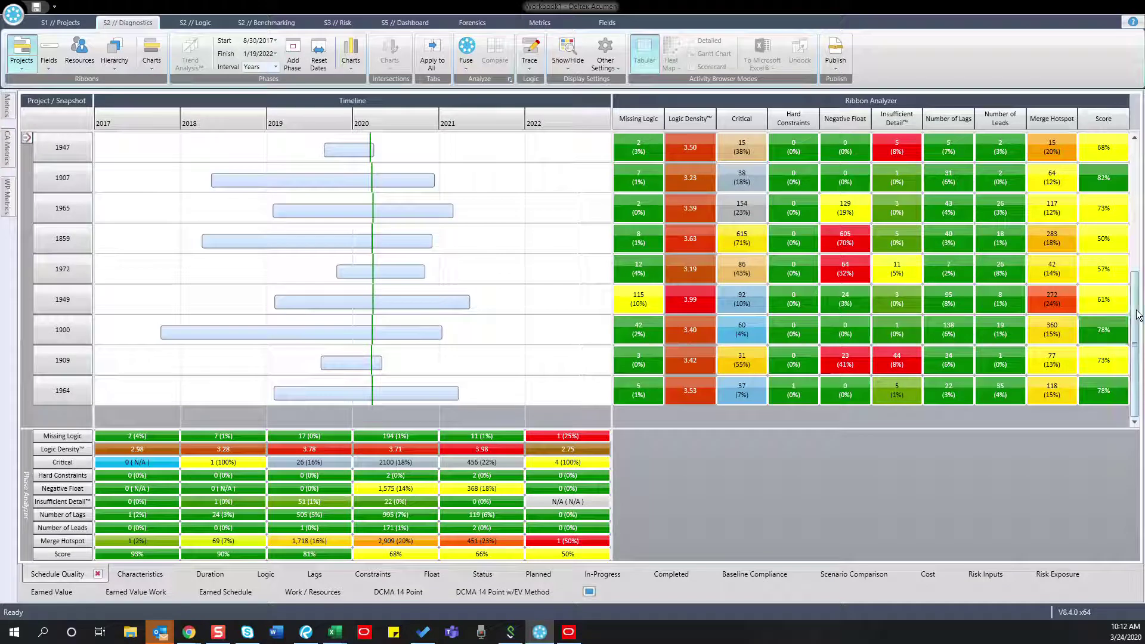
drag(1140, 332, 1133, 189)
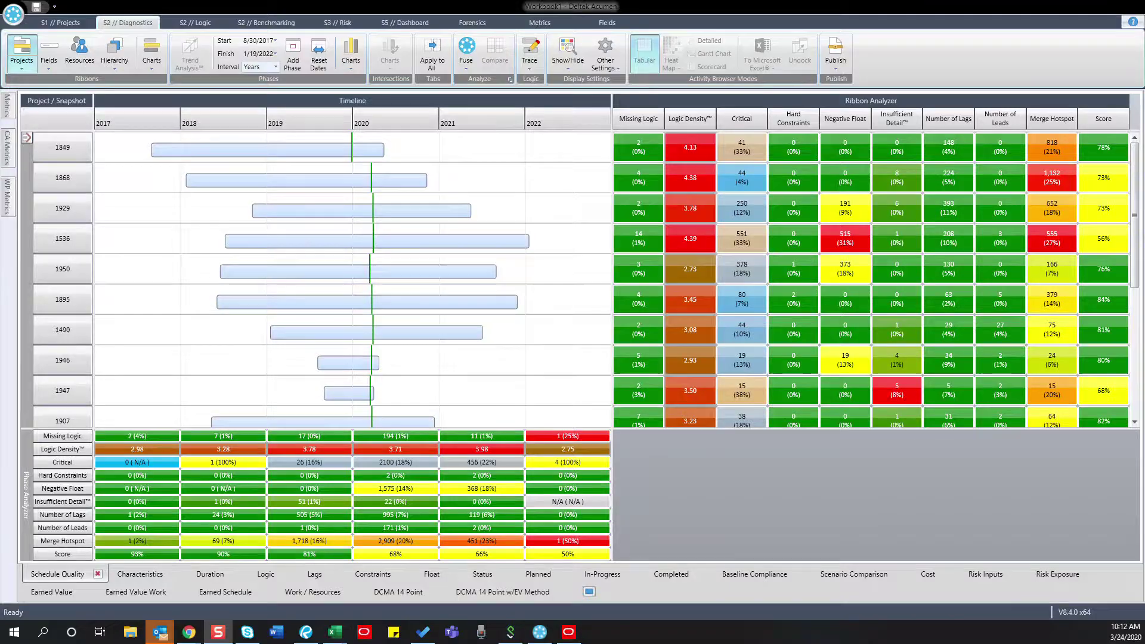
Step: Check the project list in Primavera P6 and the Oracle Primavera XER import options in the Acumen workbook's projects view
key(alt+Tab)
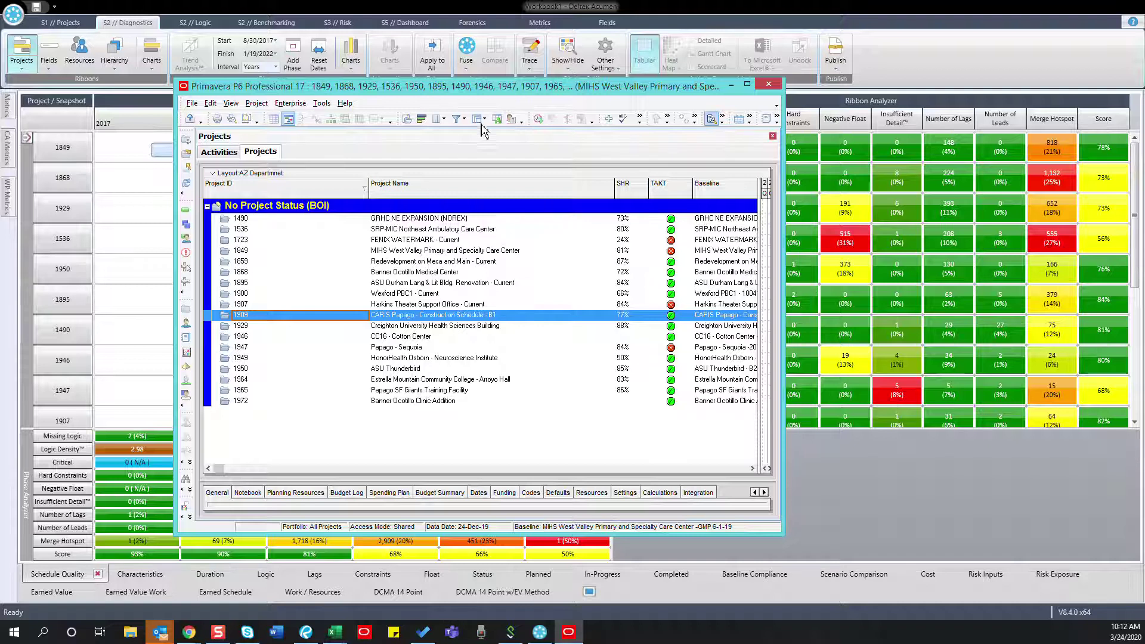
click(730, 85)
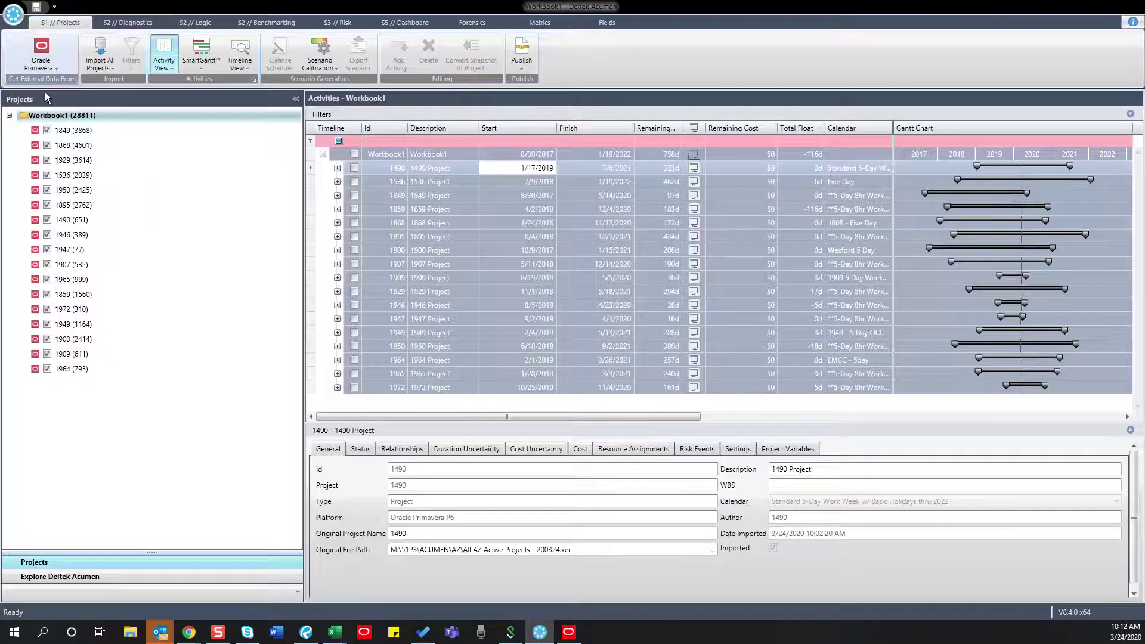
click(53, 66)
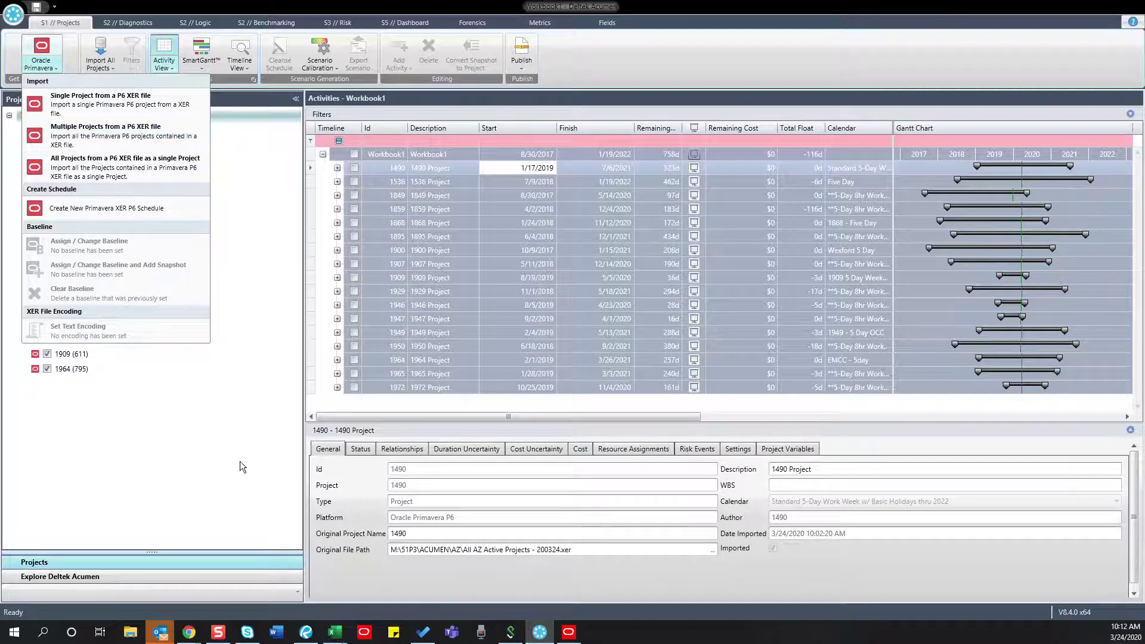
click(170, 480)
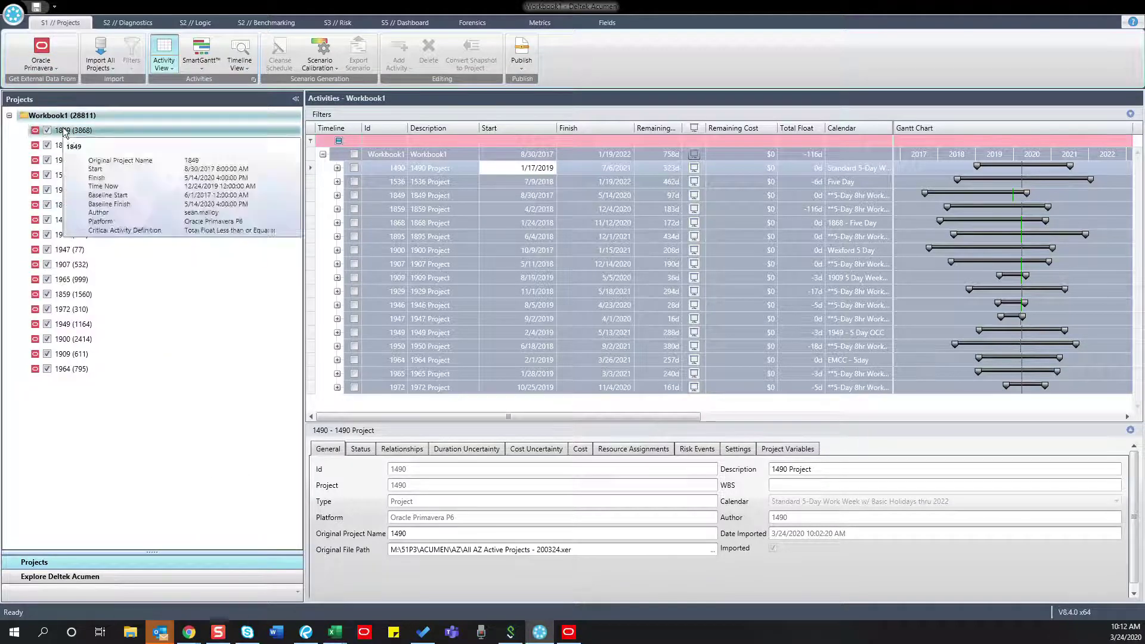
click(100, 65)
click(123, 453)
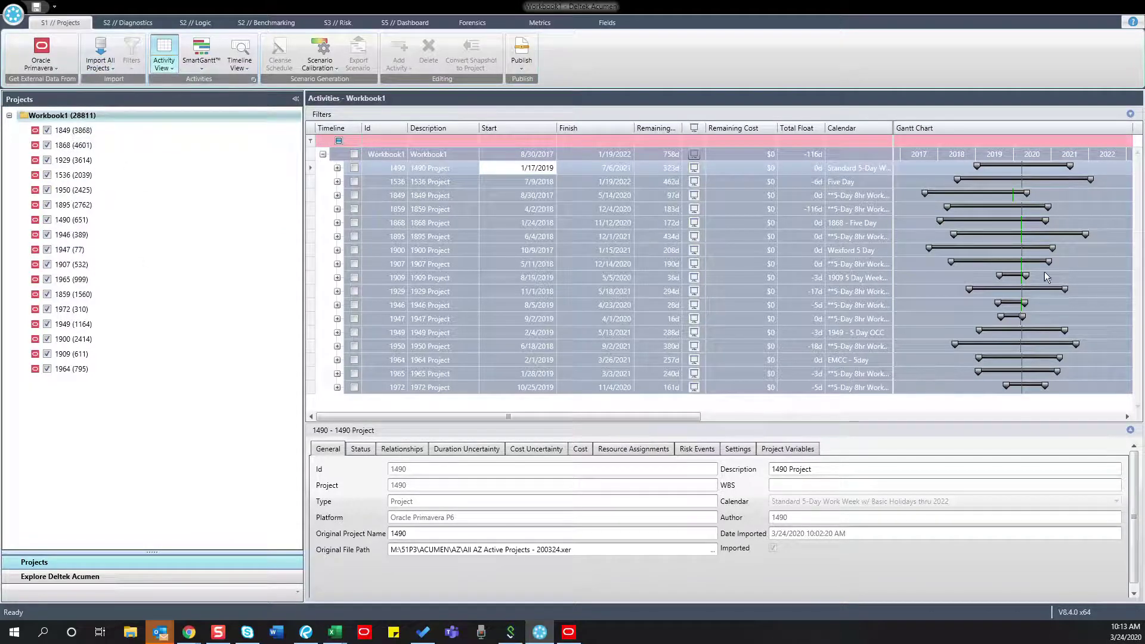
Step: Display the workbook's diagnostics and examine the Missing Logic results and scores across all projects
click(149, 18)
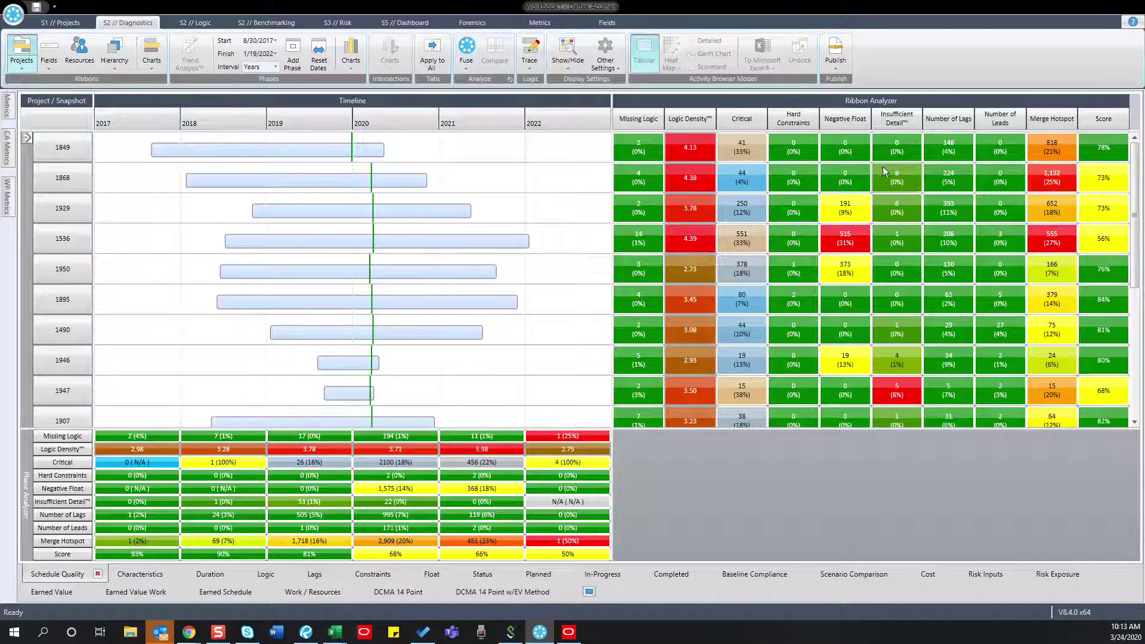
mouse_move(889, 149)
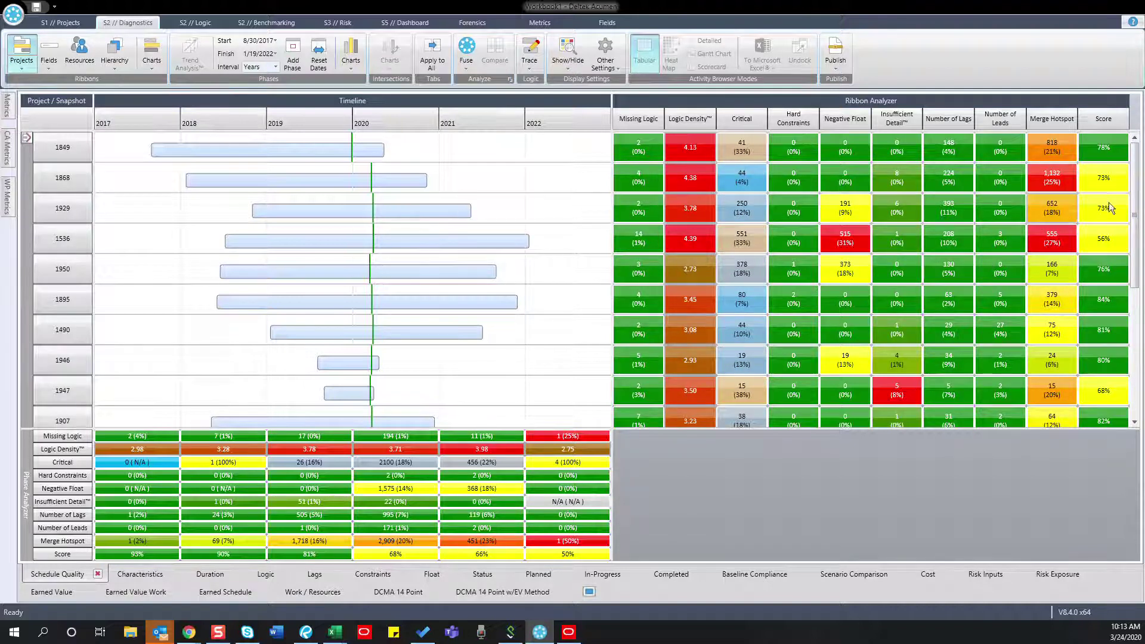
scroll(1136, 272, down, 3)
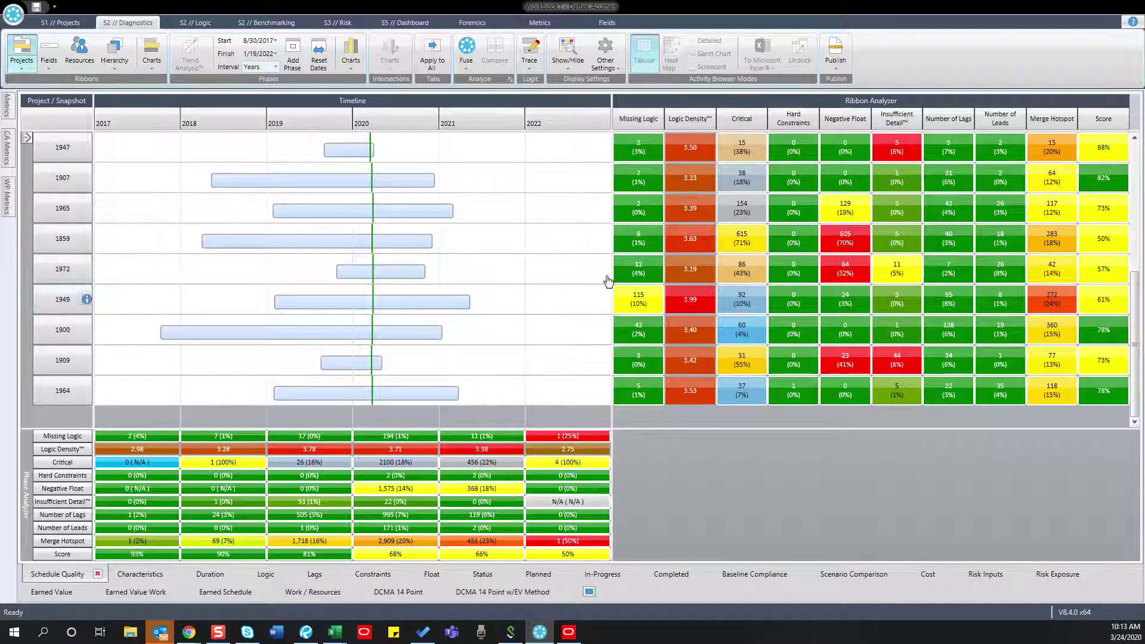
mouse_move(654, 298)
scroll(641, 358, up, 3)
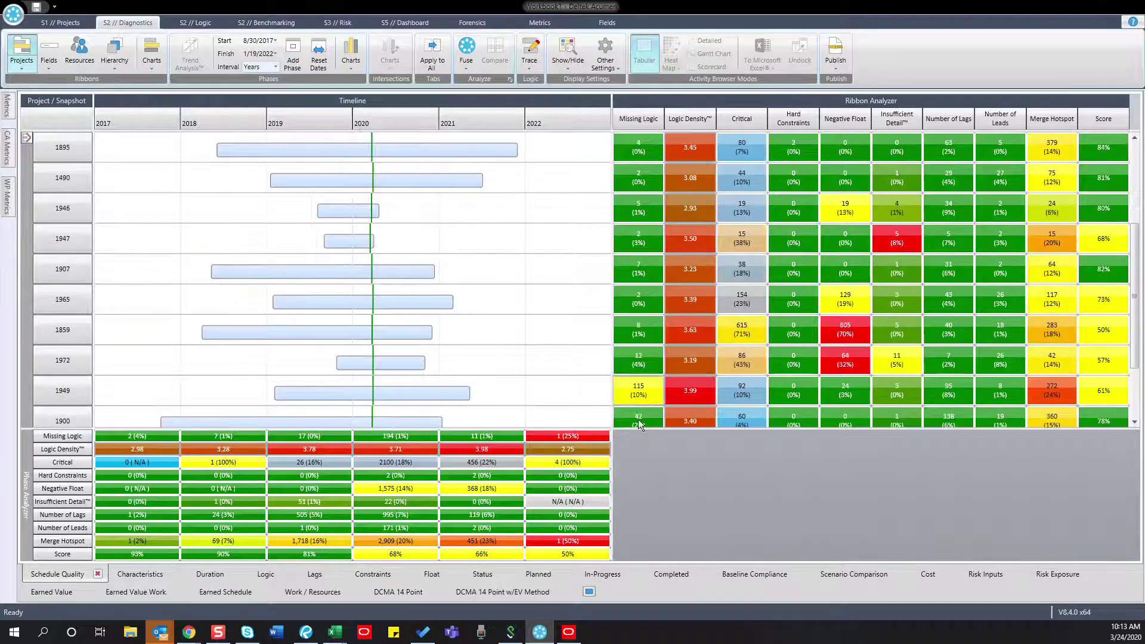
scroll(639, 406, down, 3)
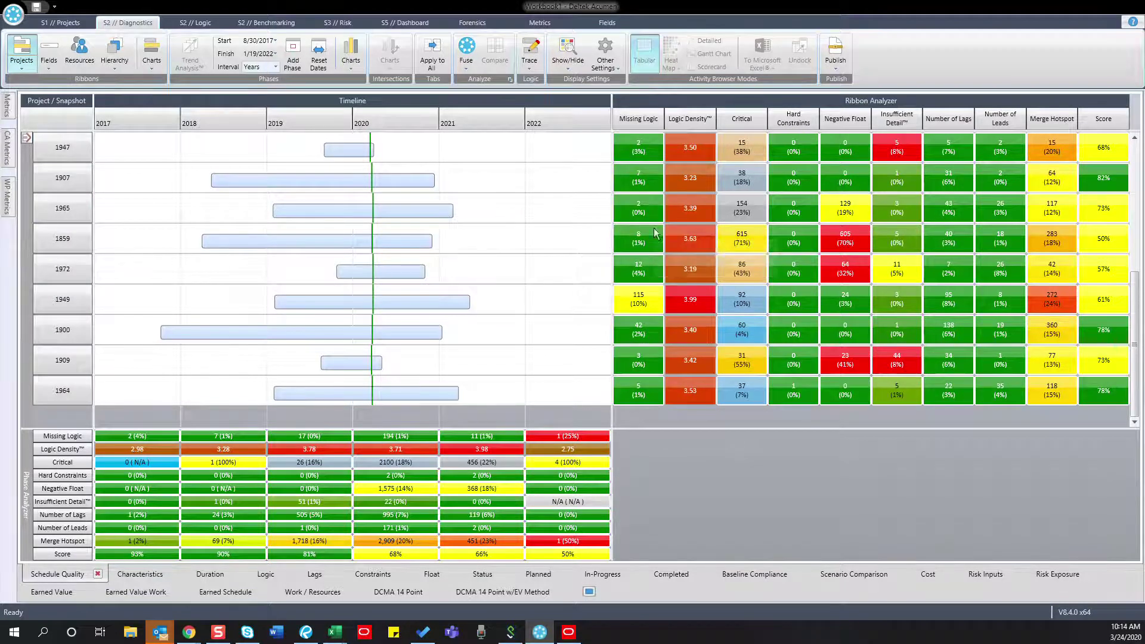
scroll(649, 173, up, 8)
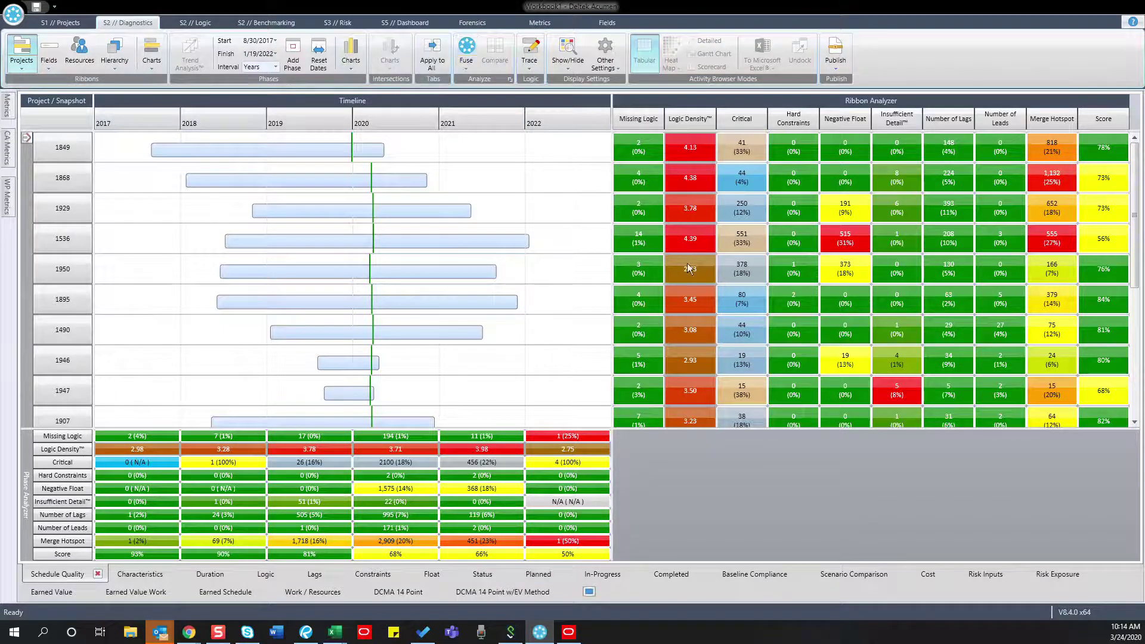
Step: Examine the Logic Density ratings and their explanations across all projects
mouse_move(704, 147)
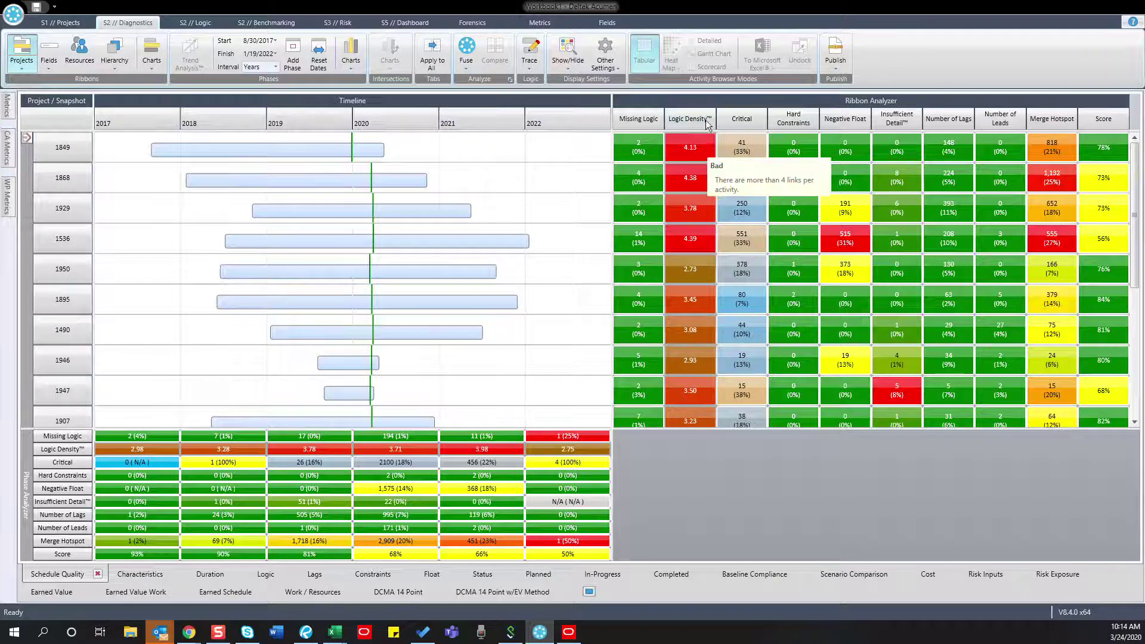
mouse_move(705, 122)
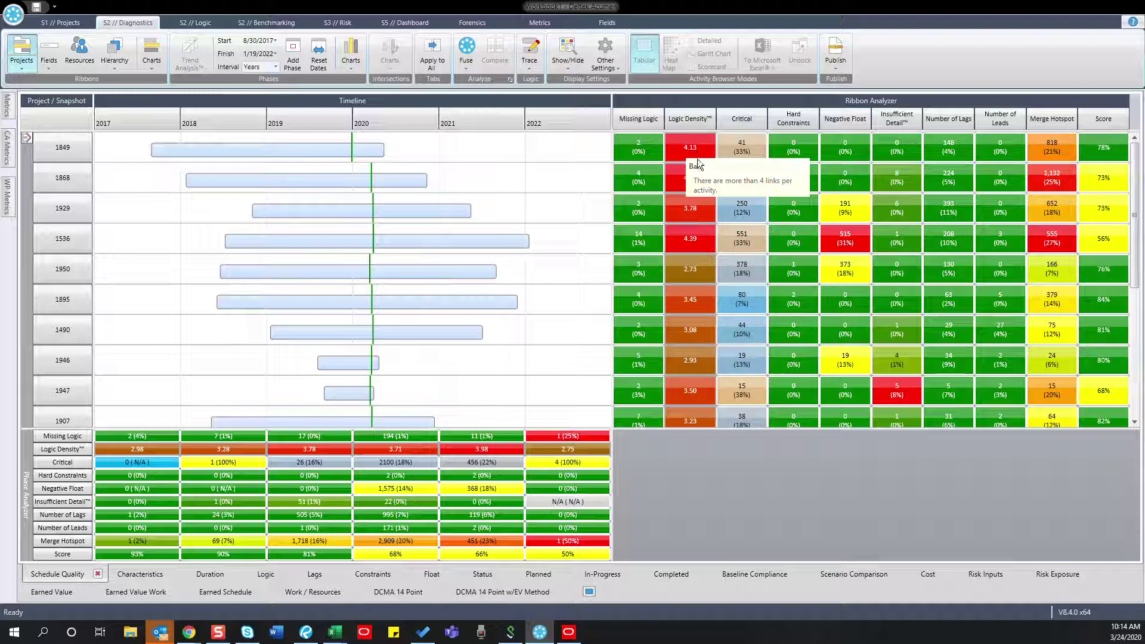
mouse_move(702, 275)
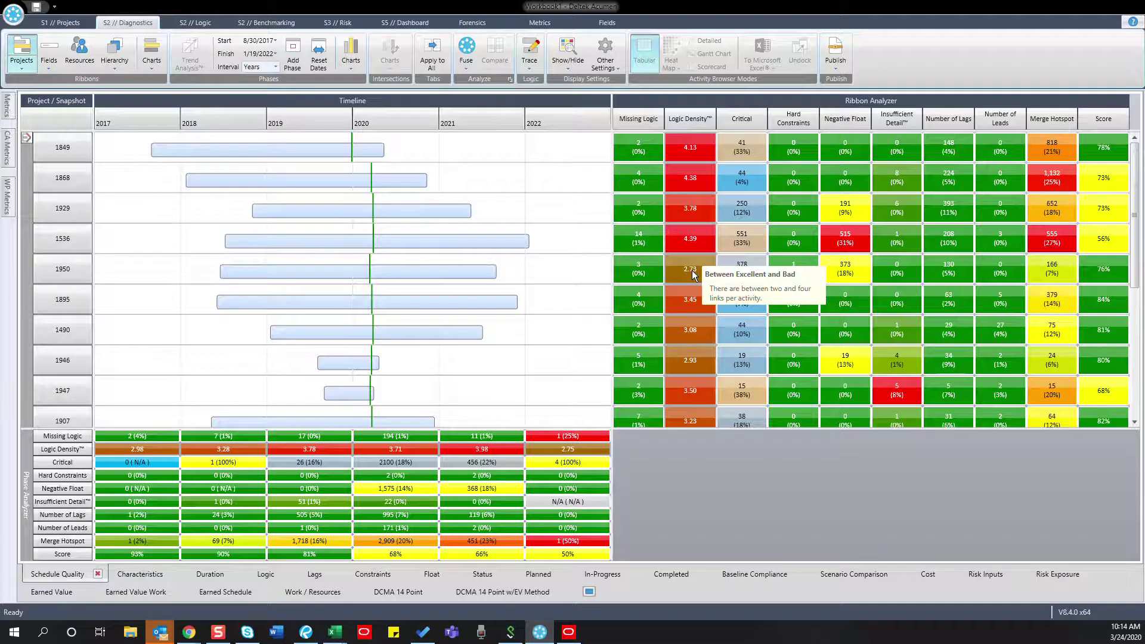
scroll(686, 286, down, 3)
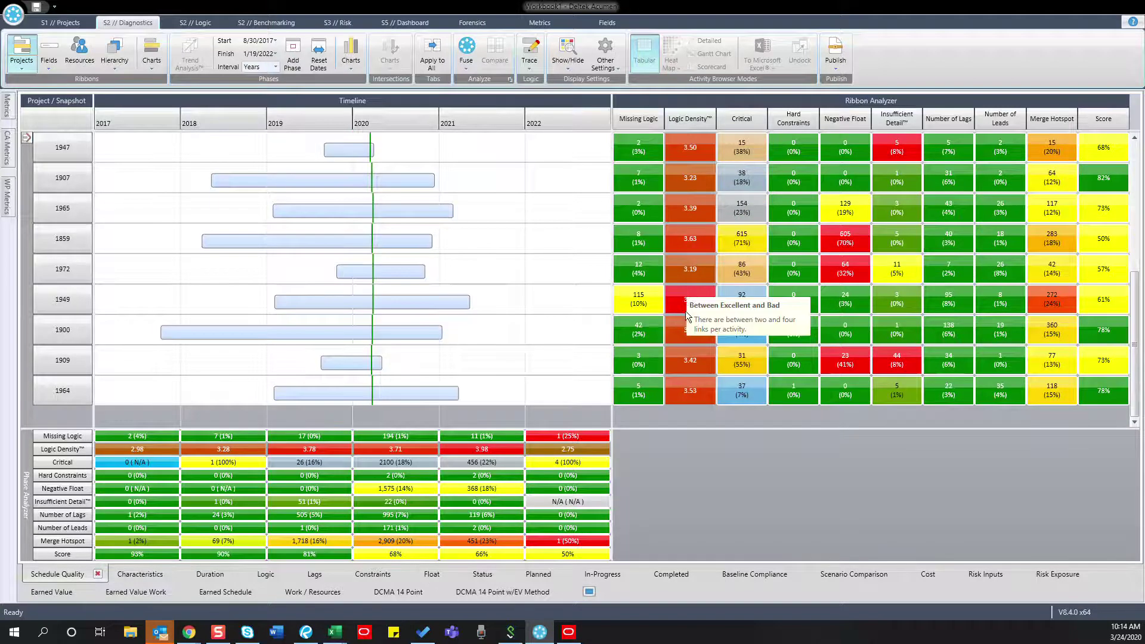
scroll(688, 279, up, 3)
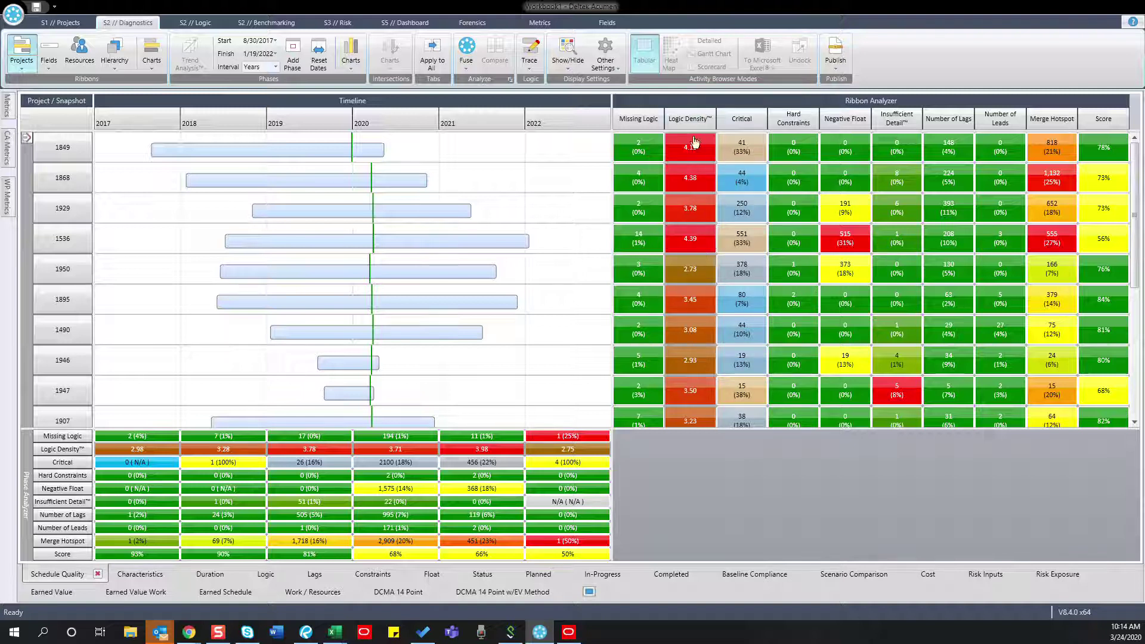
Step: Read the definition of the Critical metric and examine its values across the projects
mouse_move(750, 127)
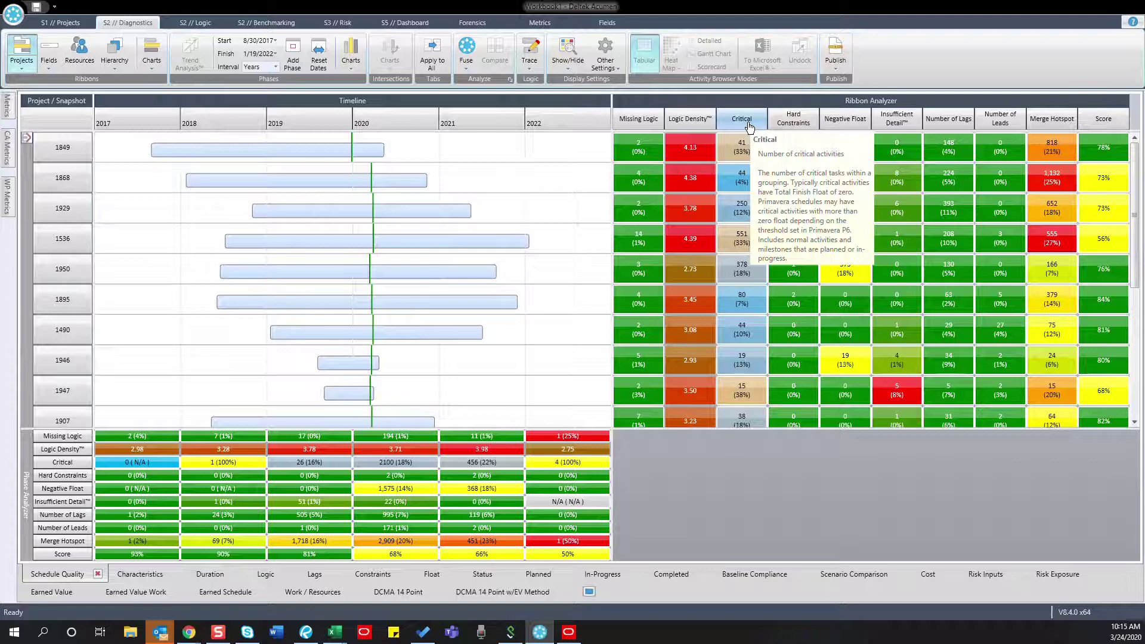
scroll(721, 378, down, 5)
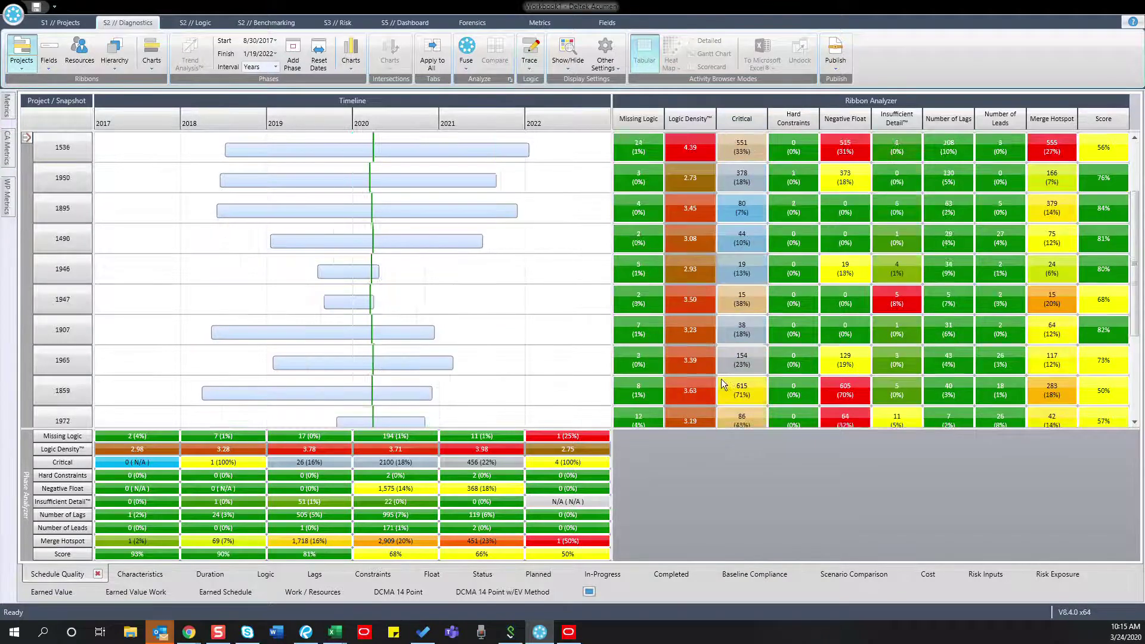
mouse_move(750, 238)
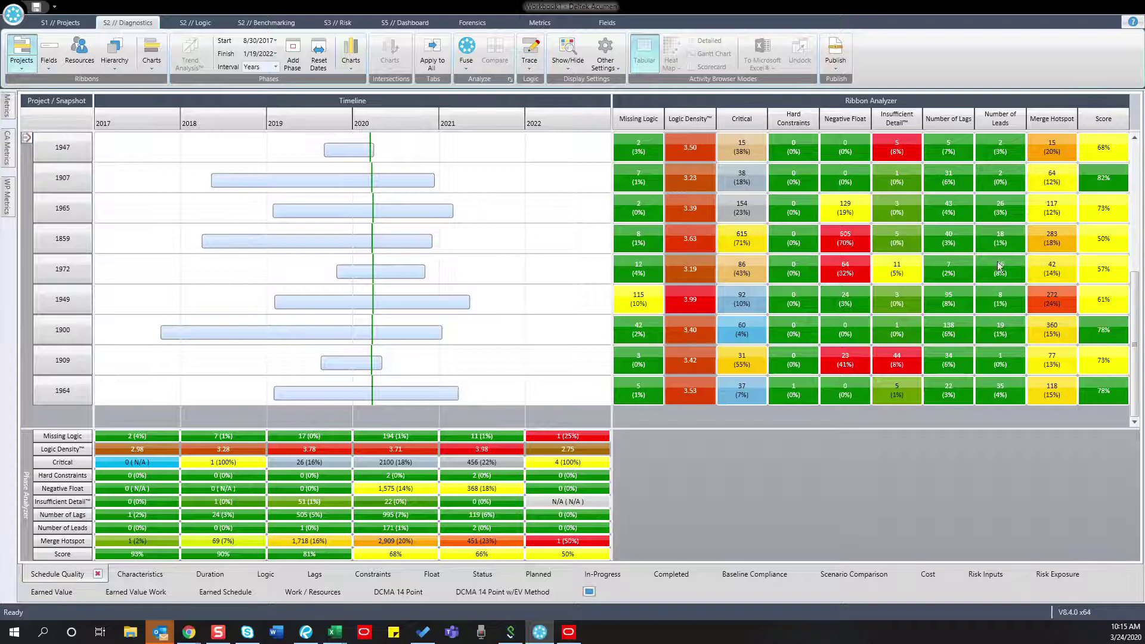
Step: Examine project 1972's rating for each schedule quality metric, from Missing Logic to Merge Hotspot, and compare it with project 1907
mouse_move(1111, 246)
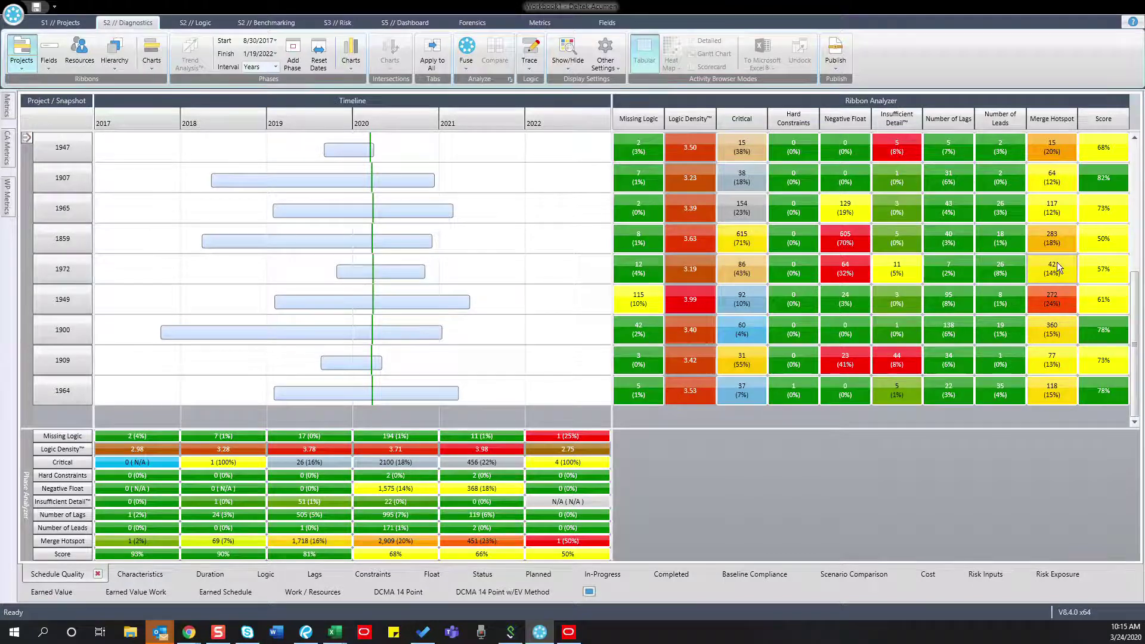
click(83, 271)
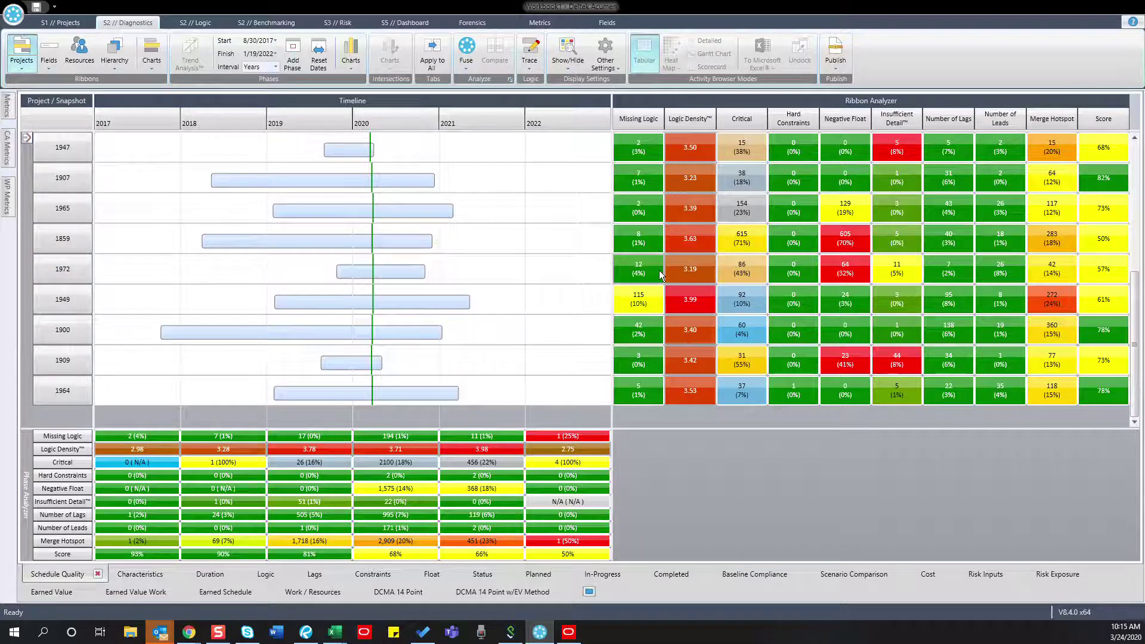
mouse_move(651, 269)
mouse_move(690, 272)
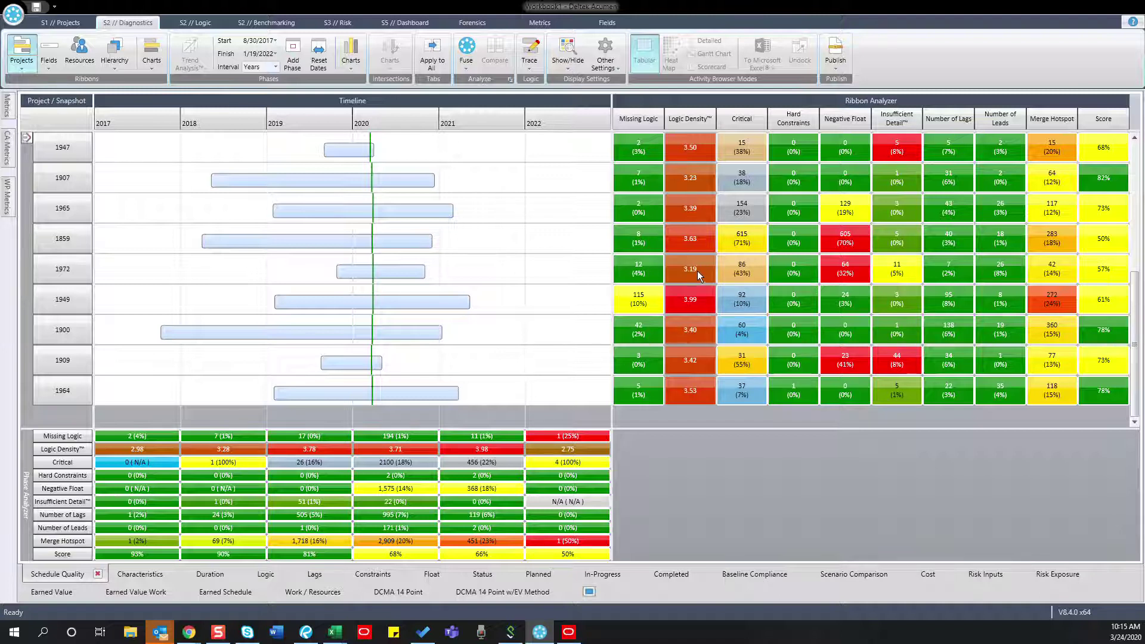
mouse_move(751, 273)
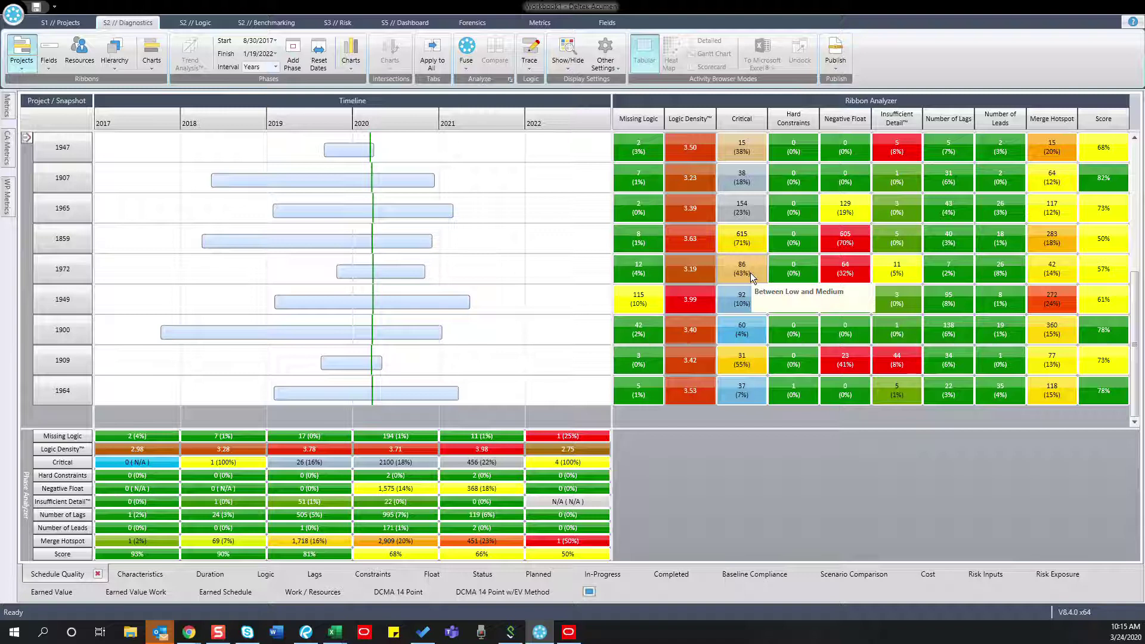
mouse_move(811, 276)
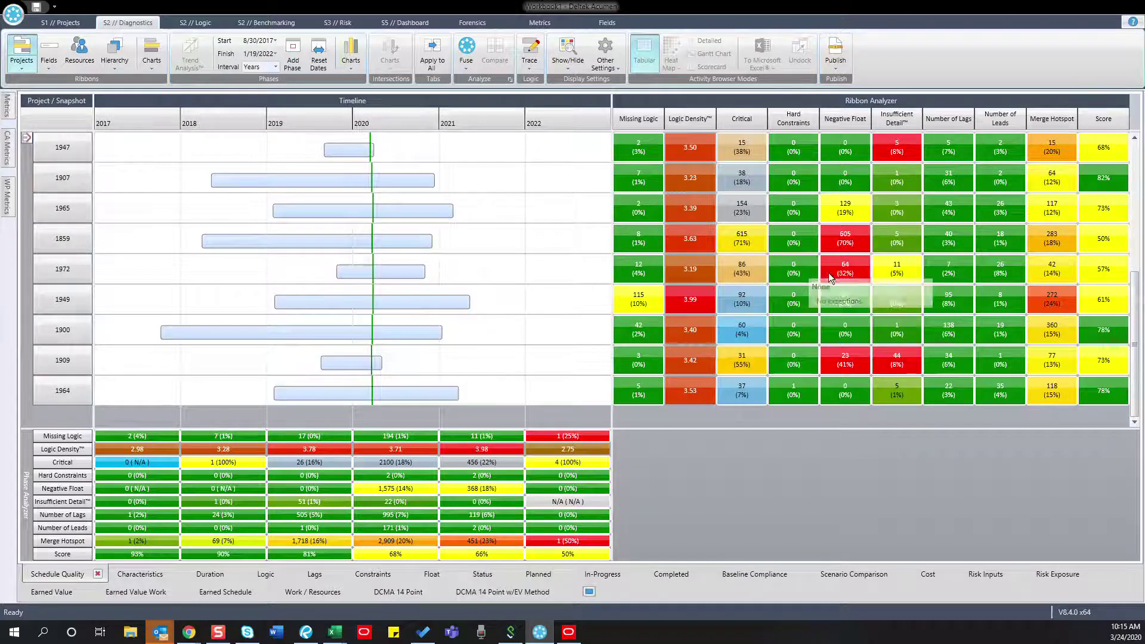
mouse_move(852, 276)
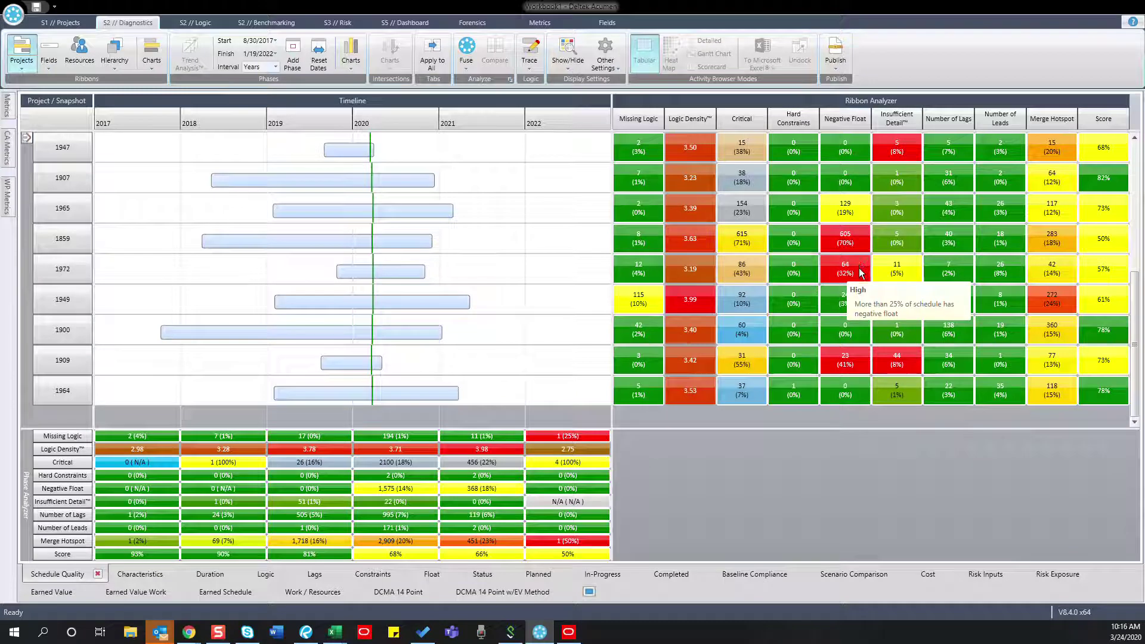
mouse_move(913, 267)
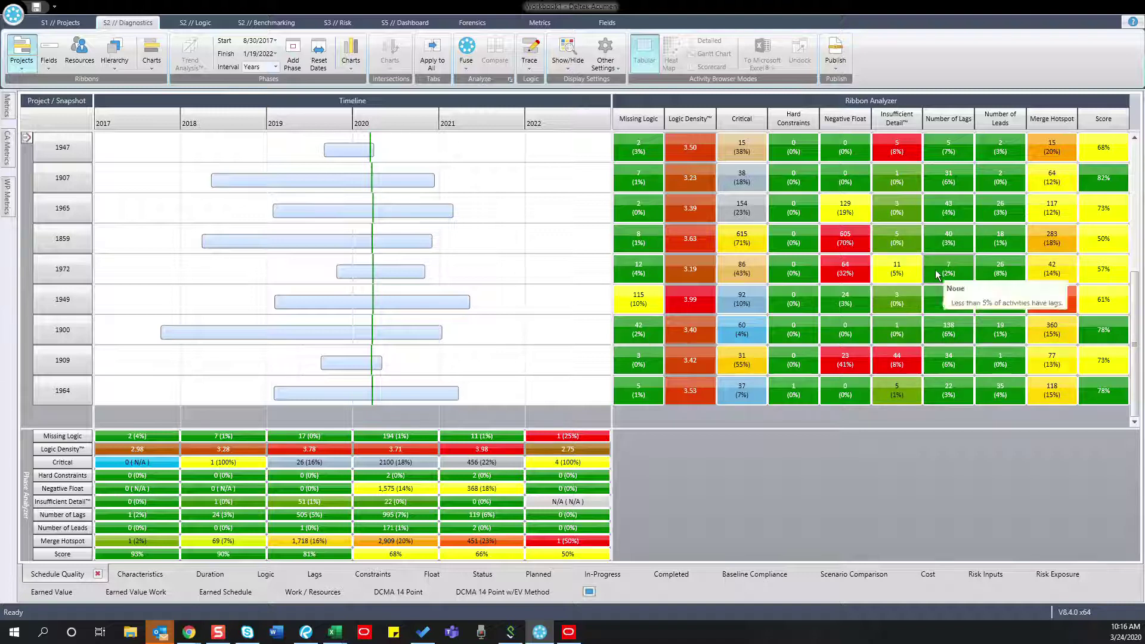
mouse_move(897, 127)
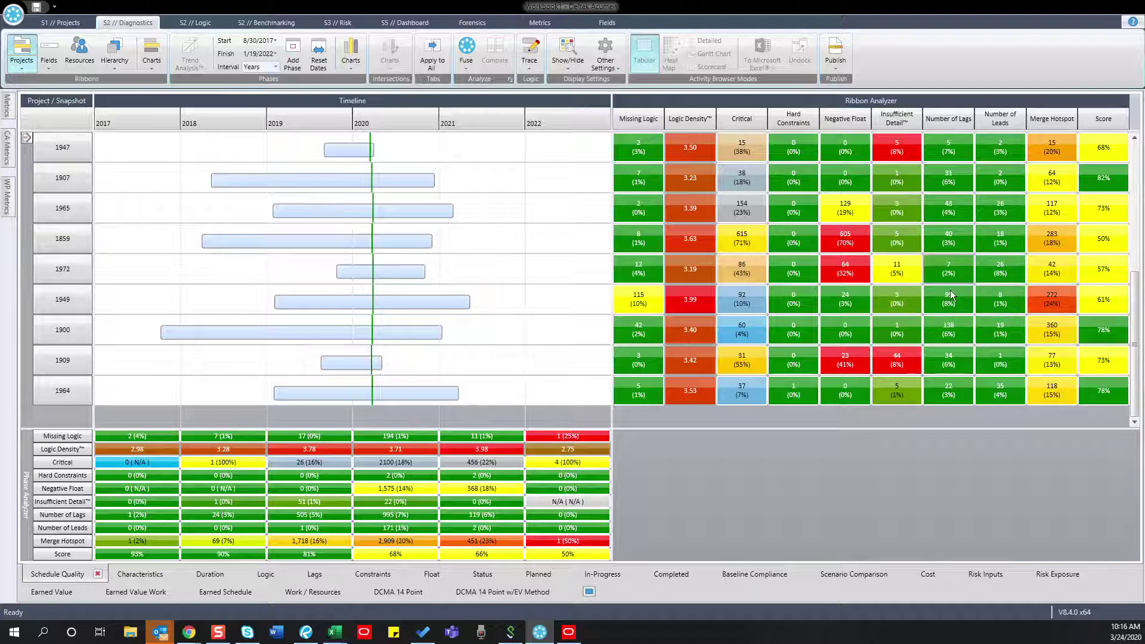
mouse_move(1040, 273)
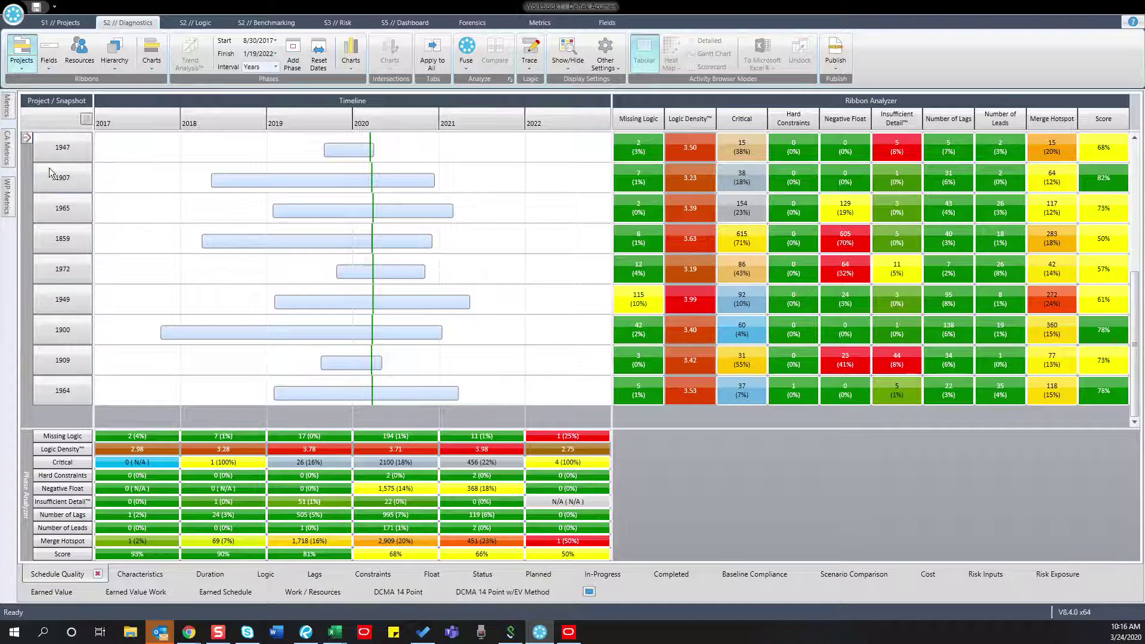
click(74, 178)
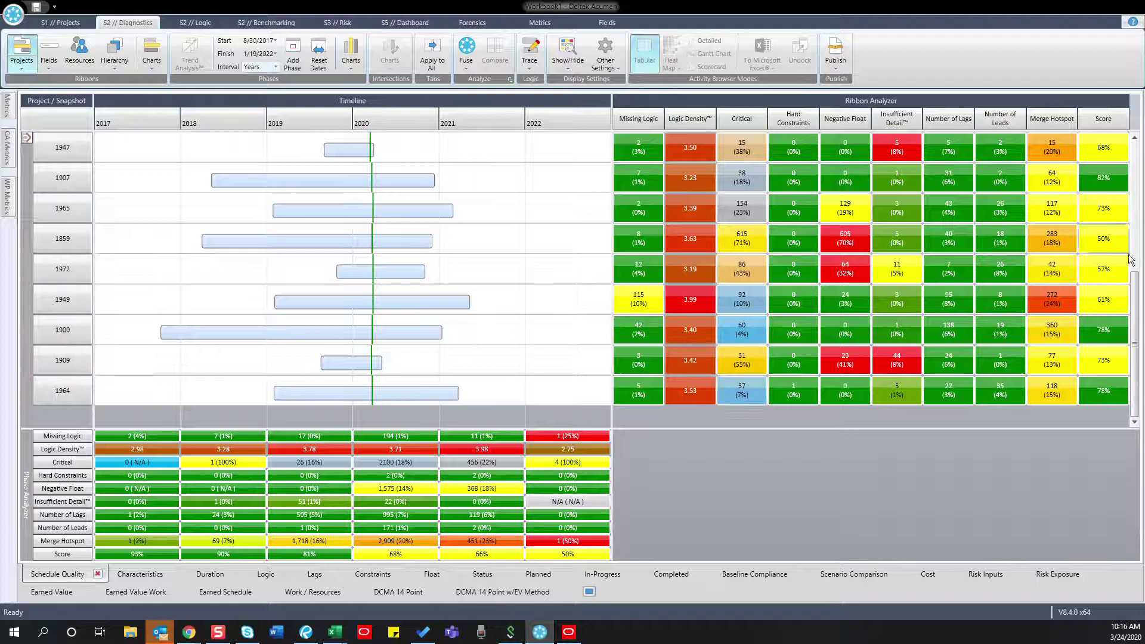
Step: List project 1490's activities for the 2019 phase and for the 2020 phase
drag(1137, 289, 1134, 216)
scroll(1124, 225, up, 1)
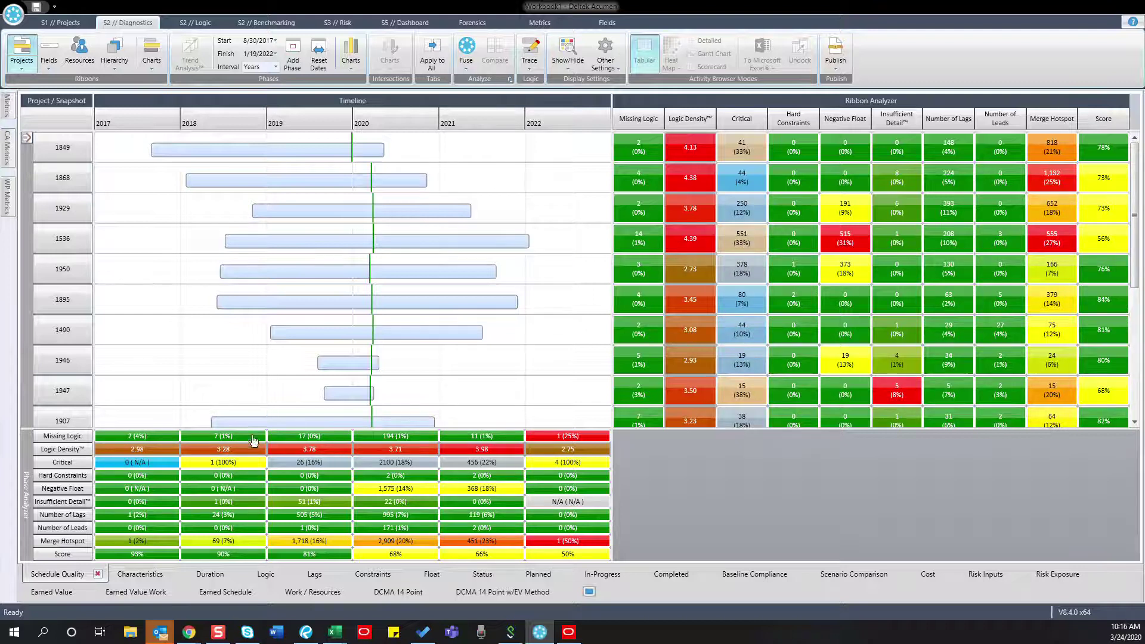
mouse_move(258, 444)
click(322, 342)
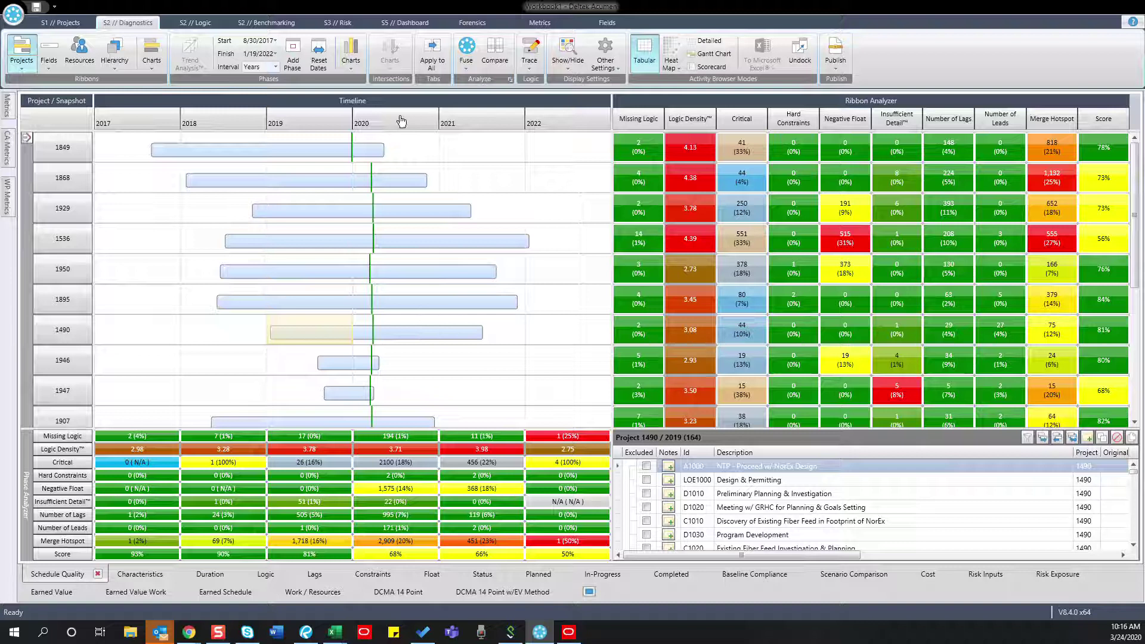
click(407, 340)
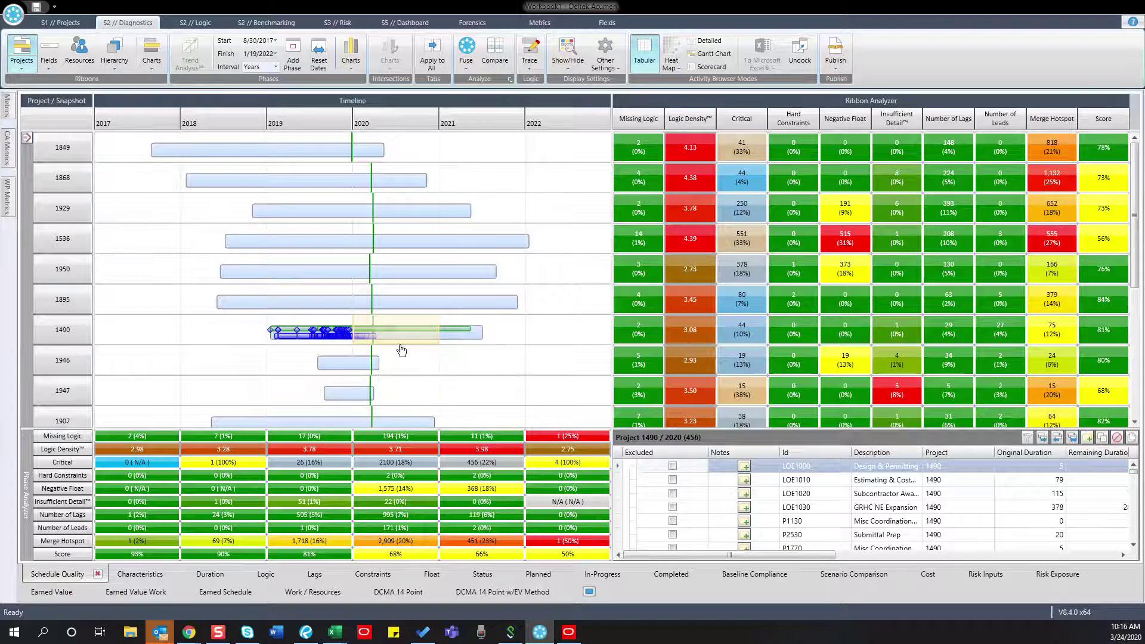
Step: List project 1490's activities for the 2021 phase and review them through to the last entry
click(491, 339)
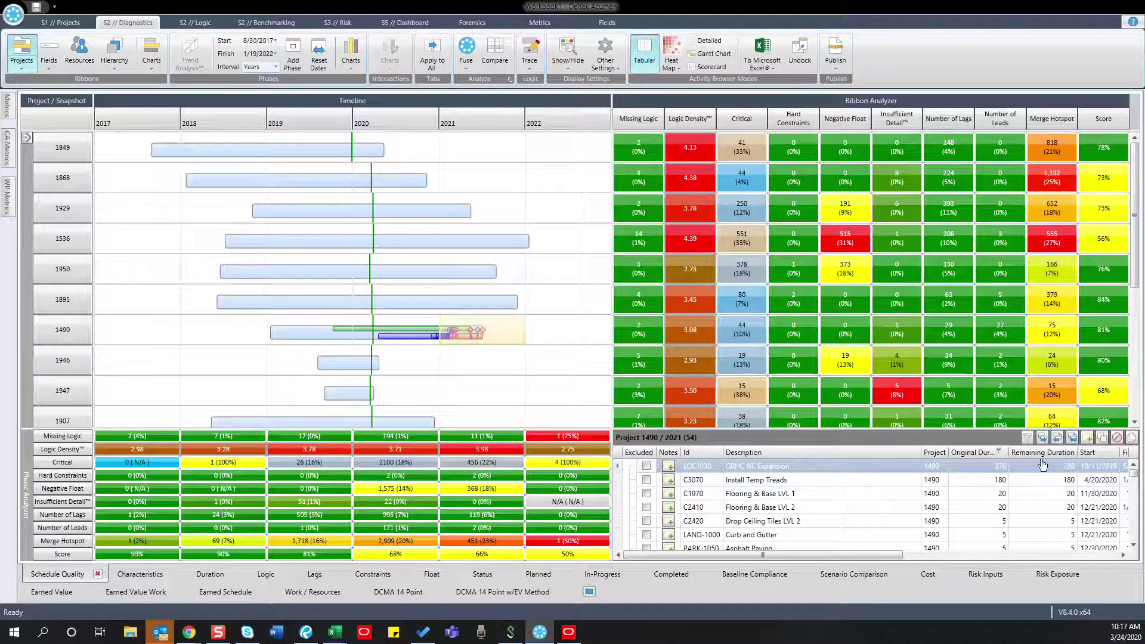
drag(1134, 476, 1134, 548)
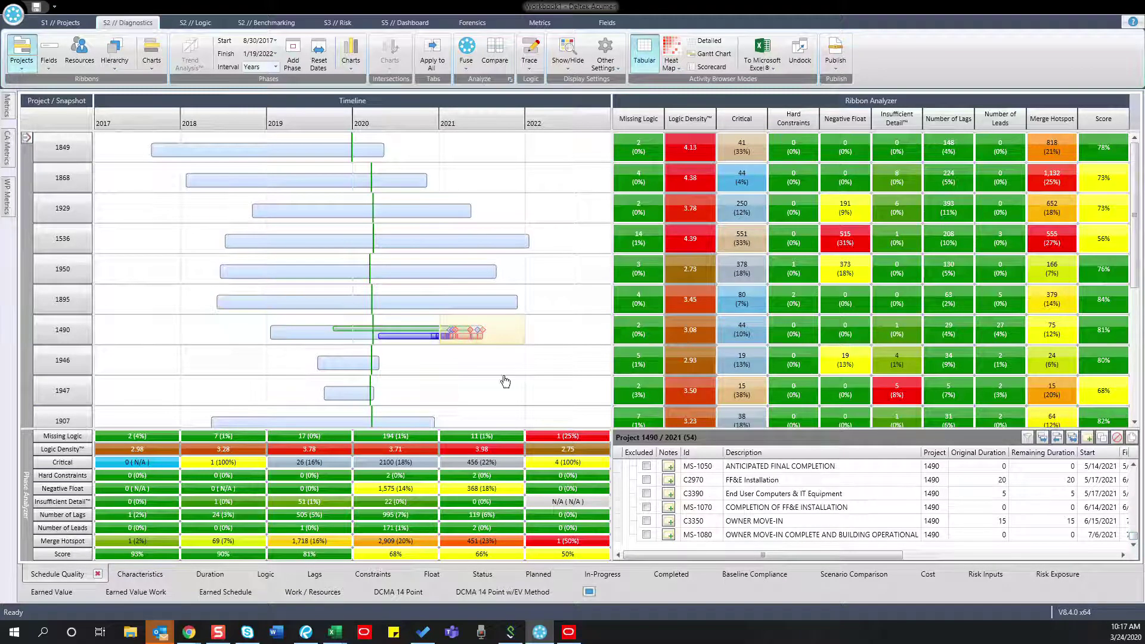
Step: List project 1490's activities with missing logic, check them against its 2021 phase activities, and examine the project's Missing Logic rating and score
click(655, 336)
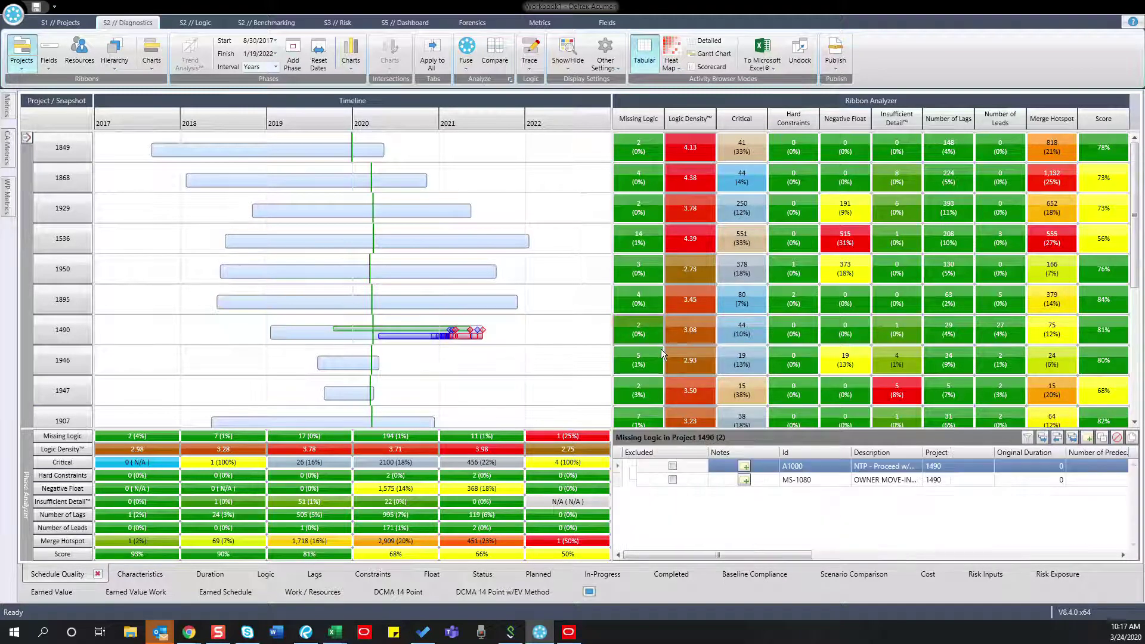
click(476, 338)
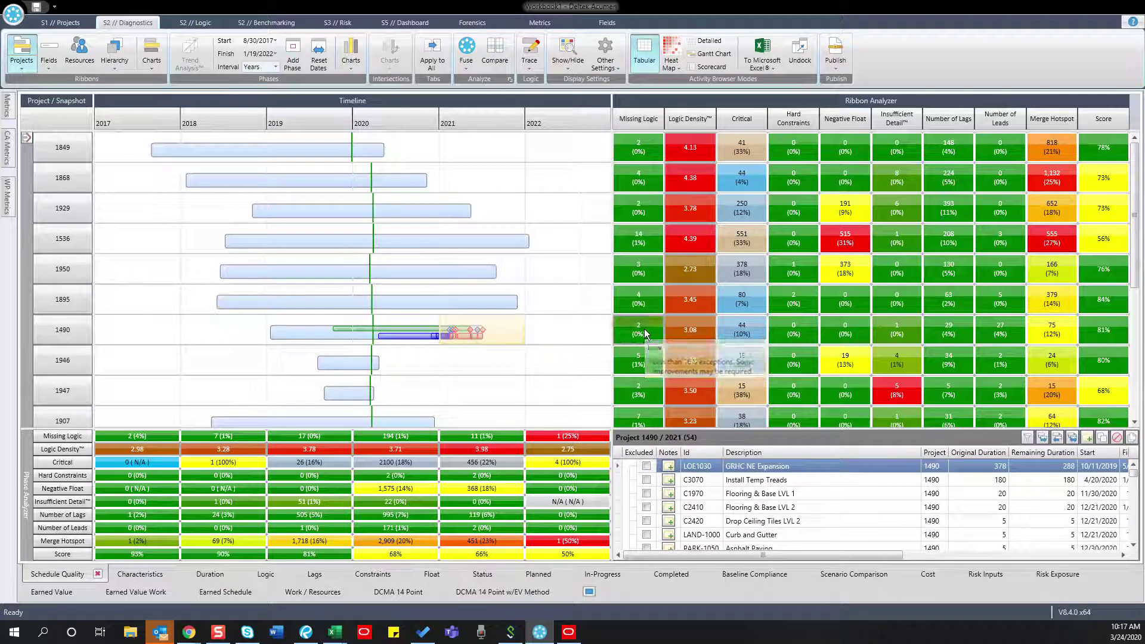
click(641, 330)
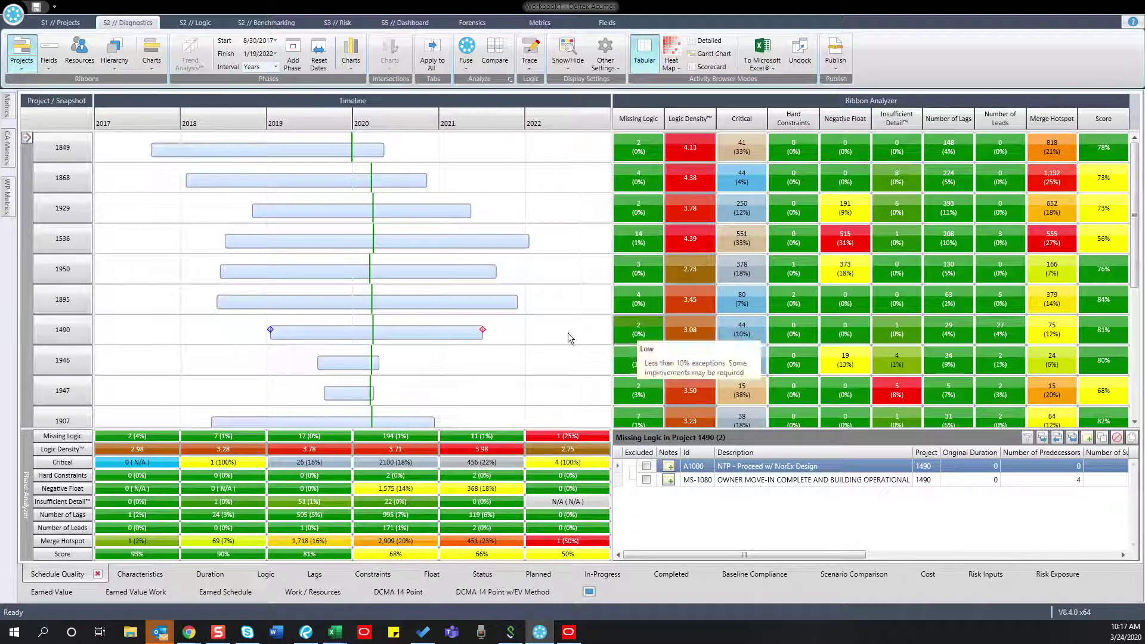
mouse_move(636, 327)
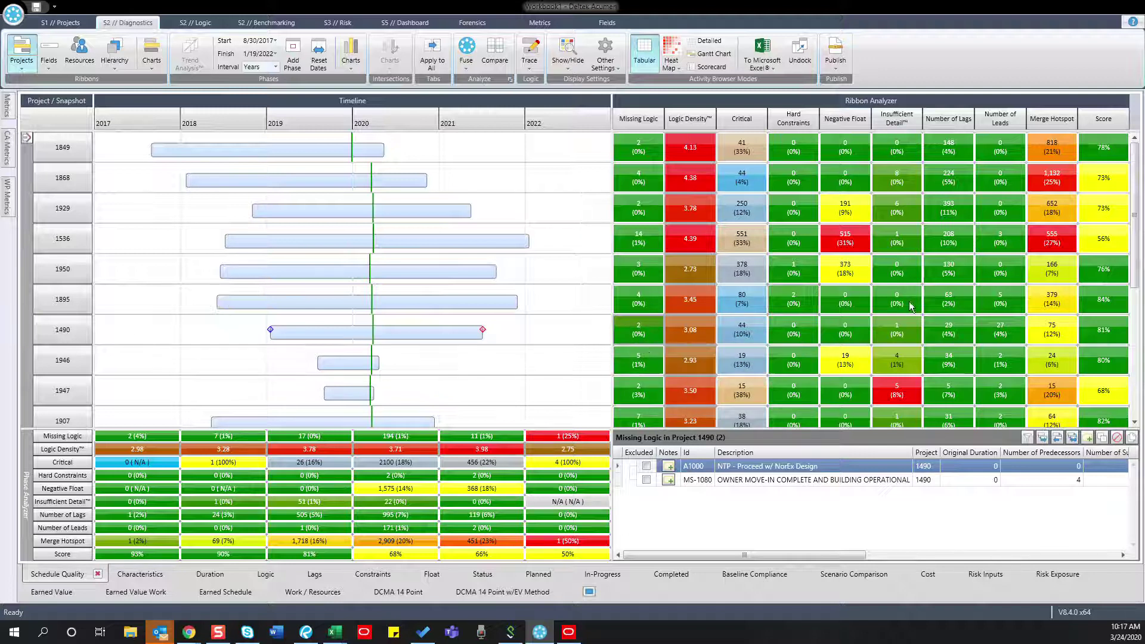
mouse_move(1104, 338)
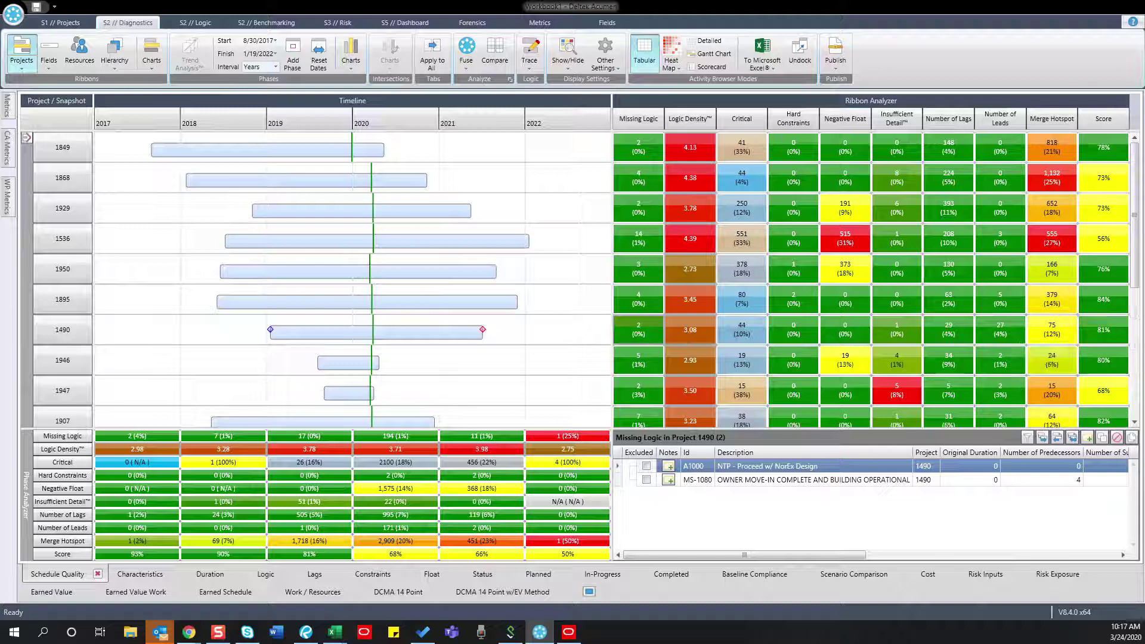
Step: Switch to Primavera P6, locate project 1490 (GRHC NE EXPANSION) in the project list, and return to Acumen
key(alt+Tab)
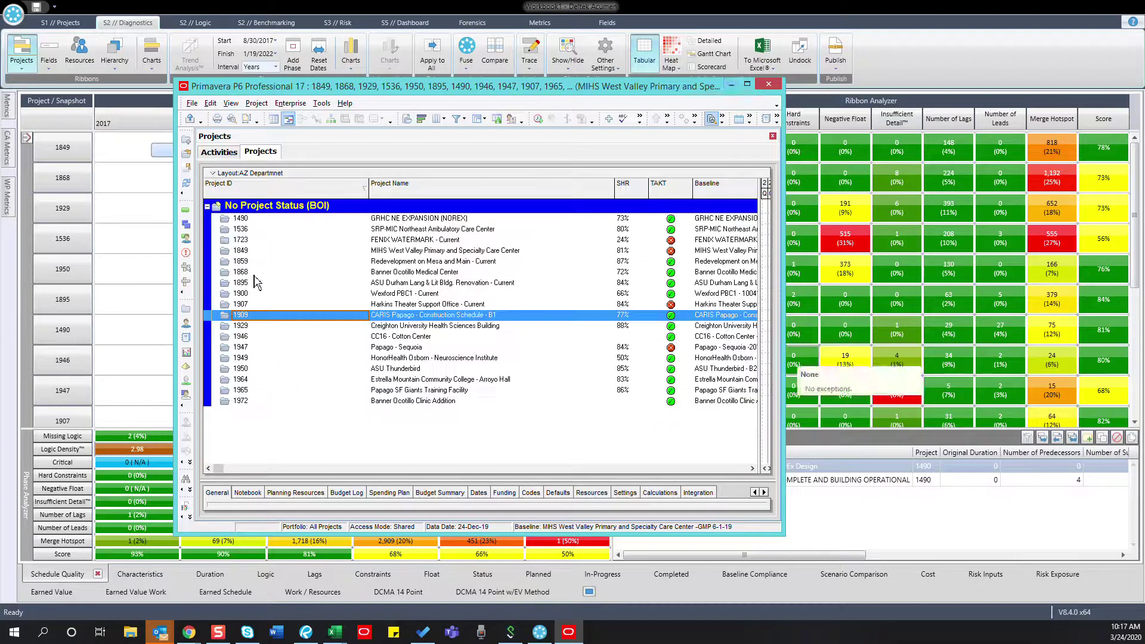
click(390, 224)
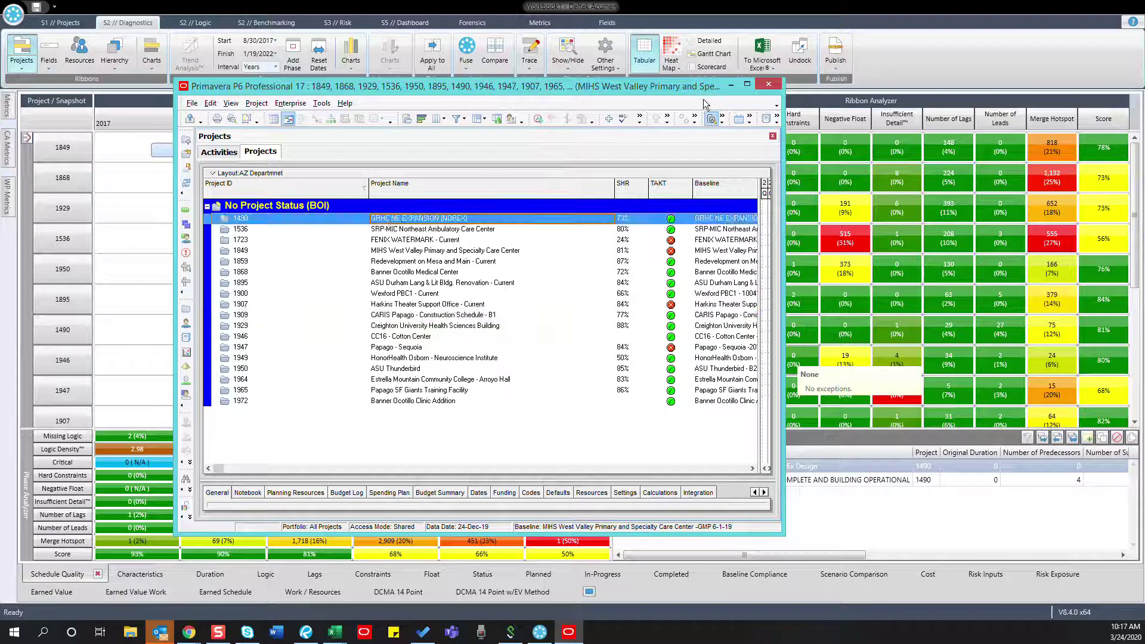
click(731, 86)
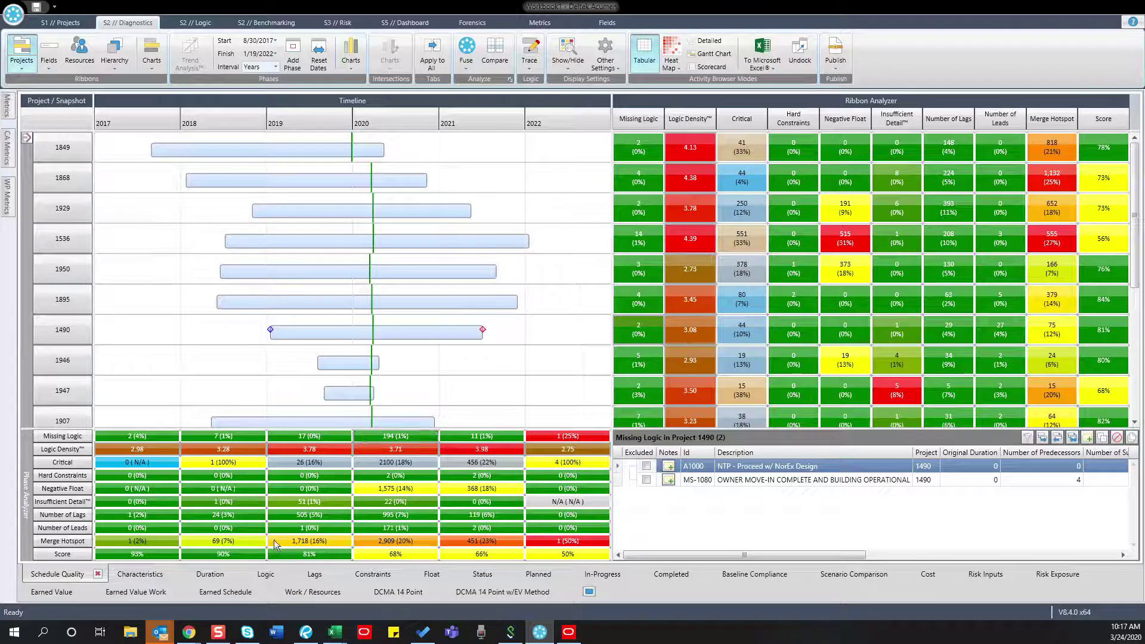
Step: Calculate the Constraints metrics with Fuse and examine the constraint values and scores across all projects
click(366, 574)
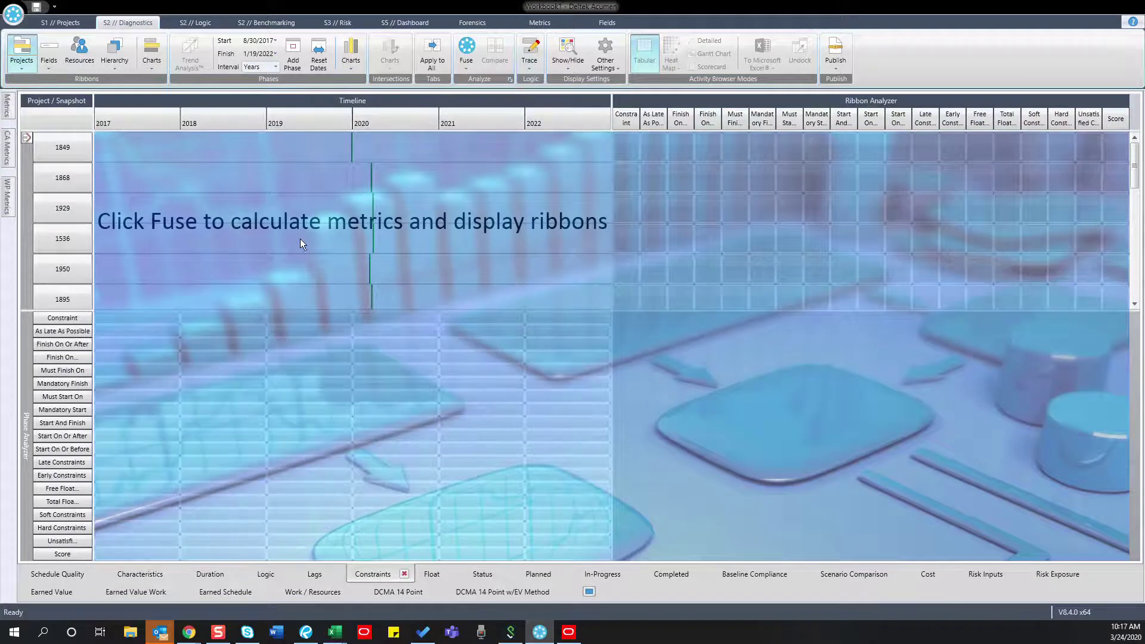
click(468, 60)
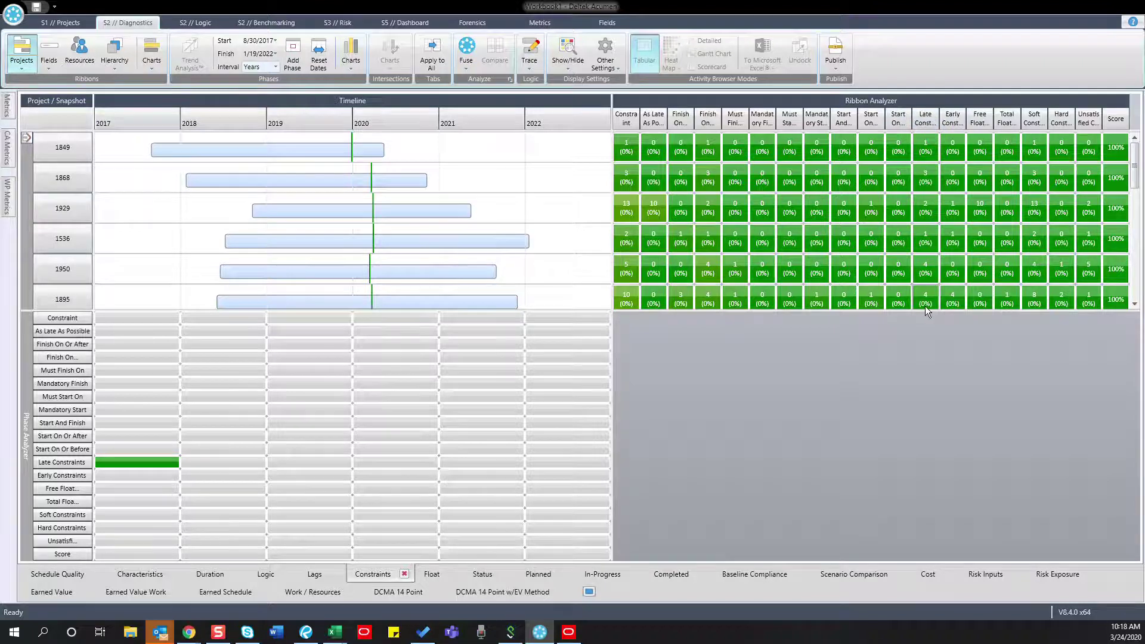
mouse_move(960, 122)
mouse_move(623, 215)
scroll(1061, 187, down, 1)
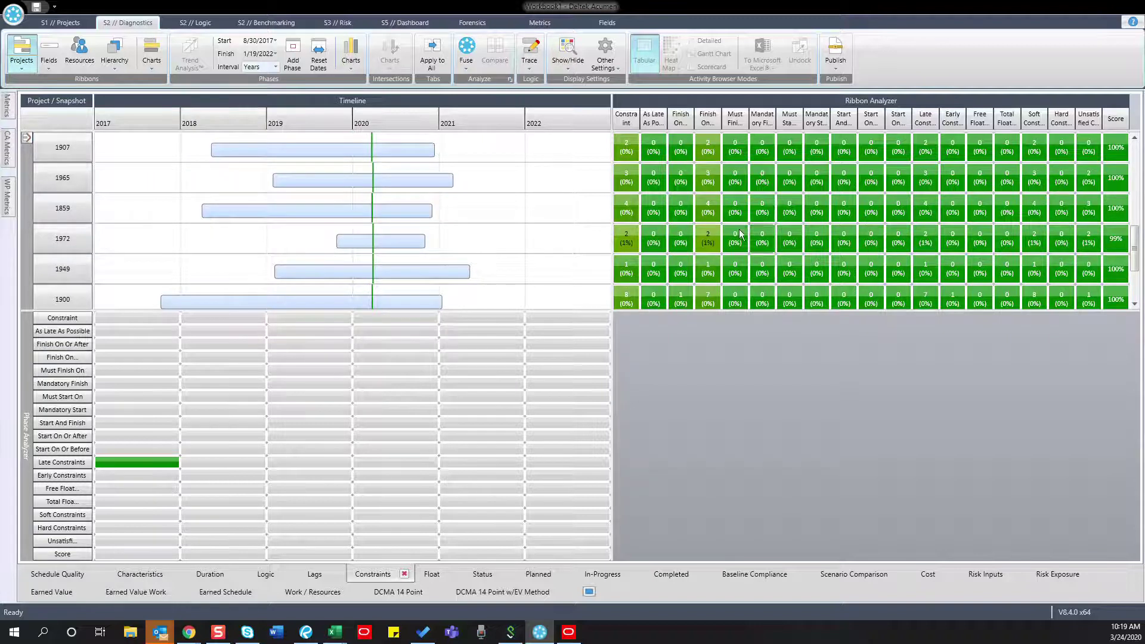
scroll(749, 237, down, 2)
mouse_move(682, 198)
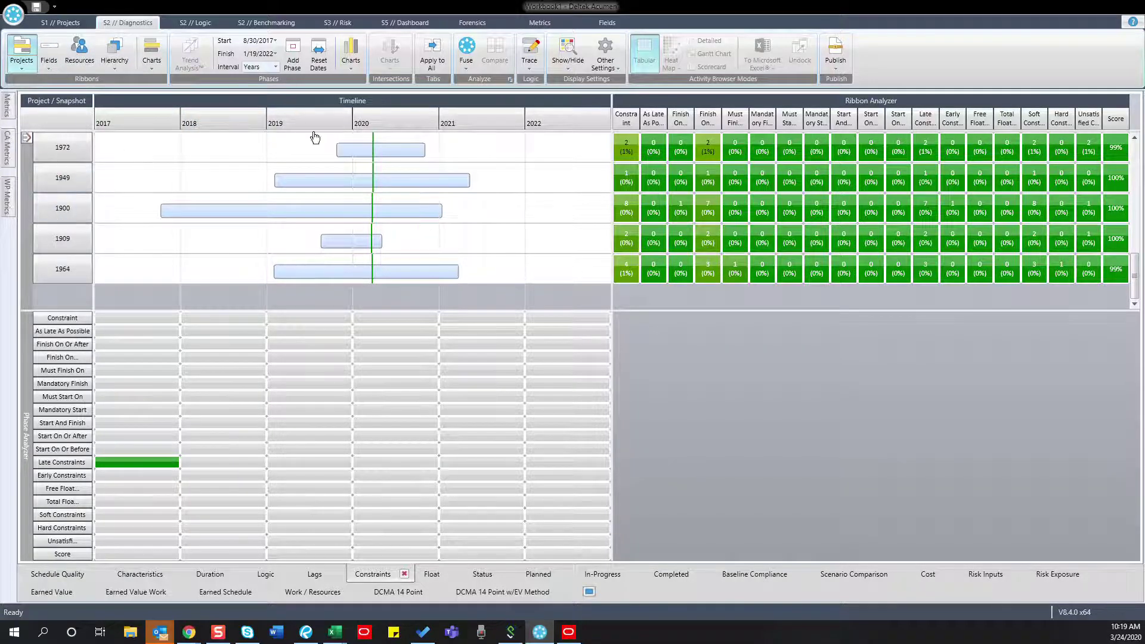
Step: Return to the Schedule Quality metrics and enlarge the Phase Analyzer area below the project timeline
click(58, 575)
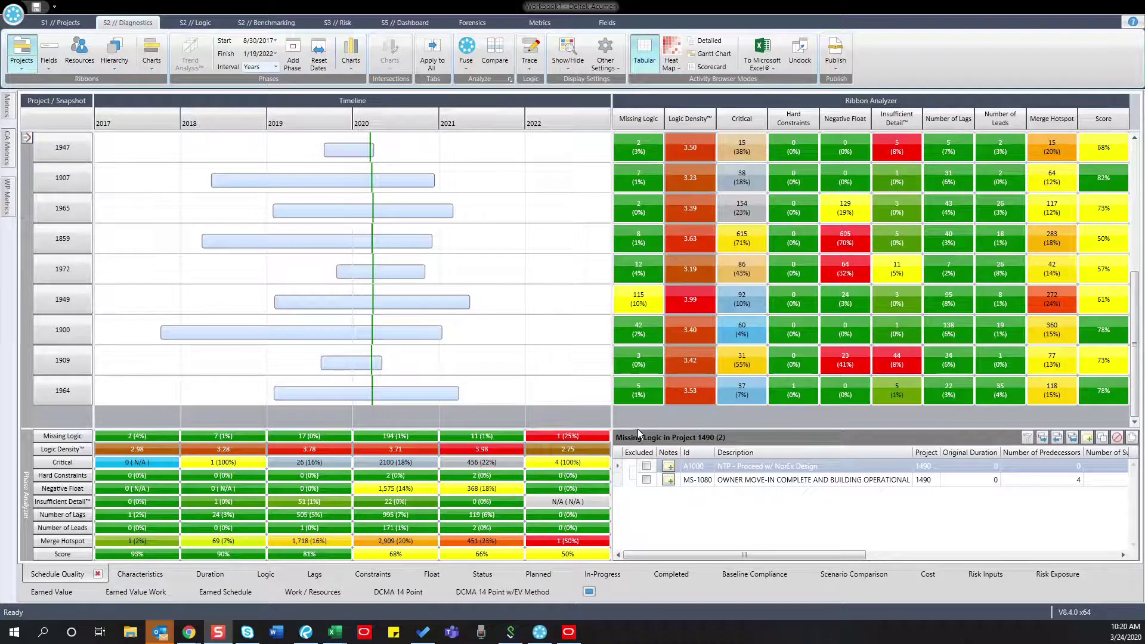
drag(638, 428, 638, 376)
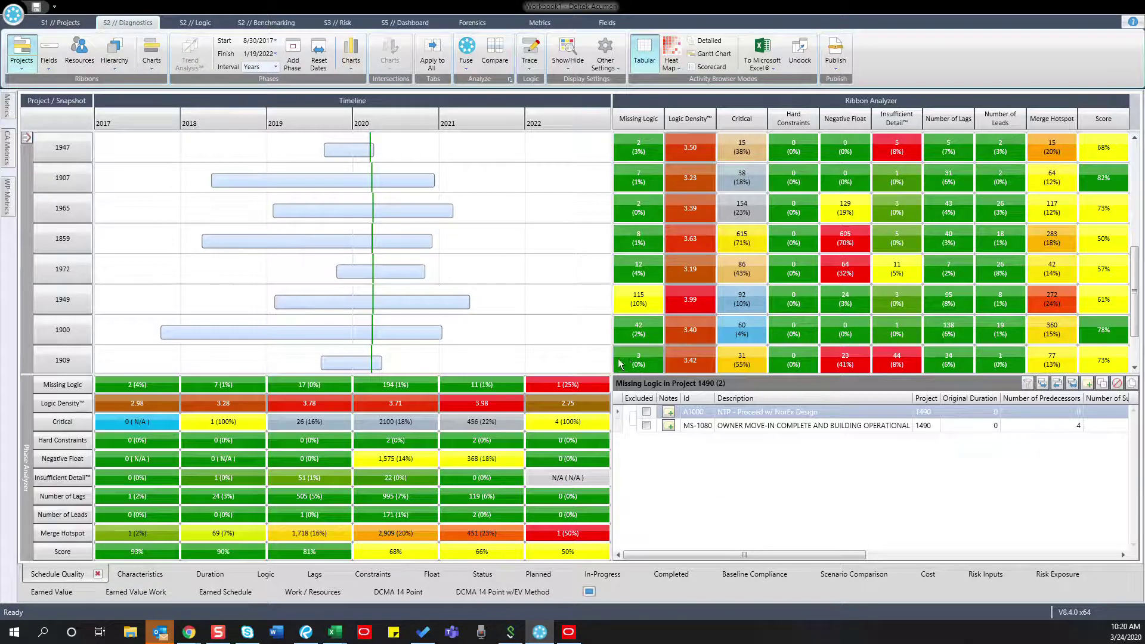
drag(629, 375, 629, 321)
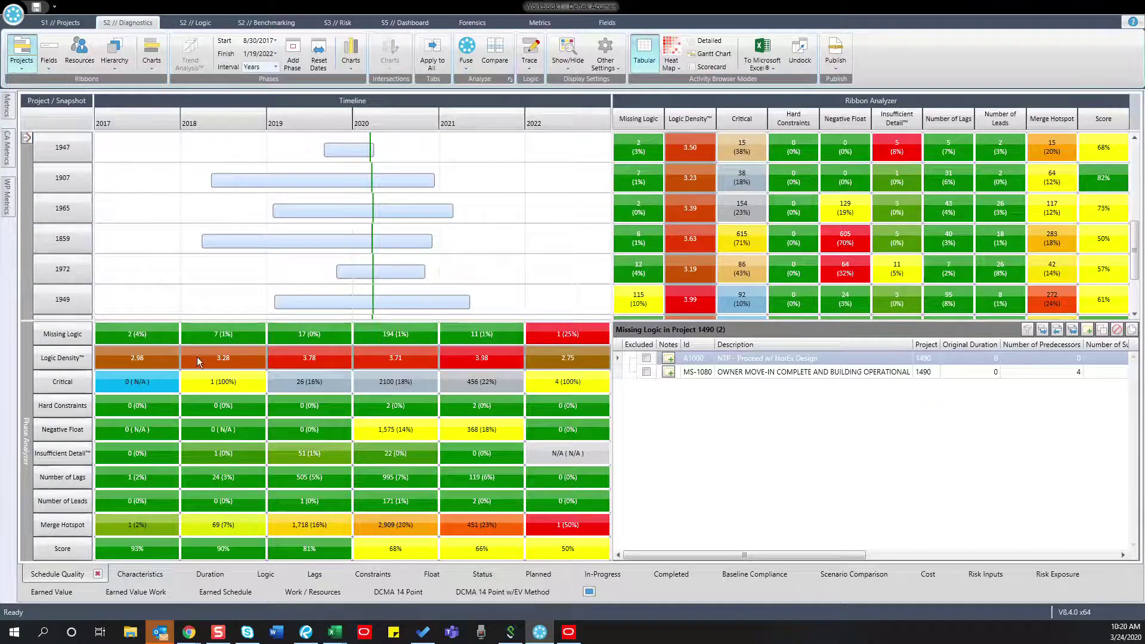